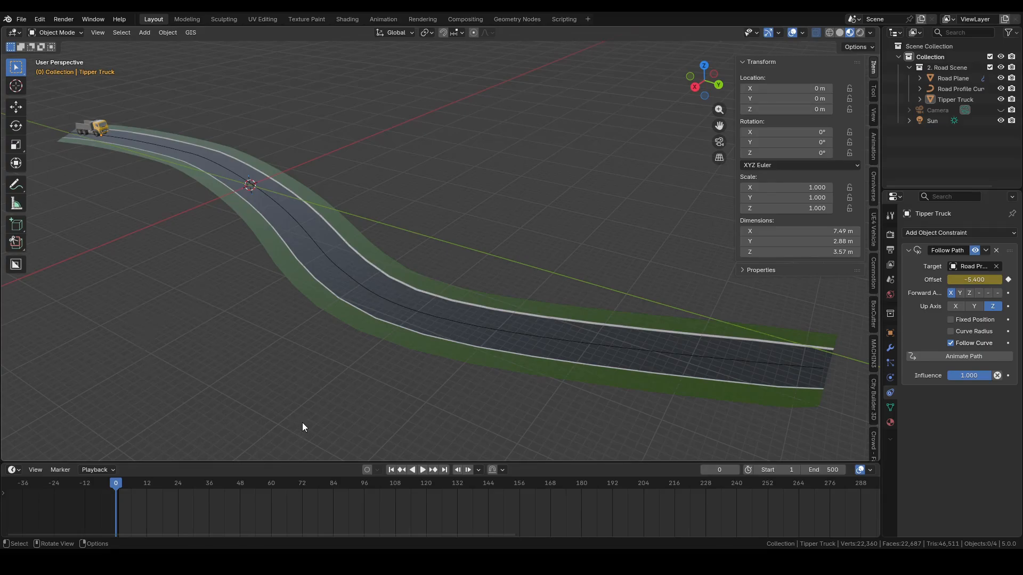
Play back the tipper truck's animation along the road and stop it near the road's end
key(space)
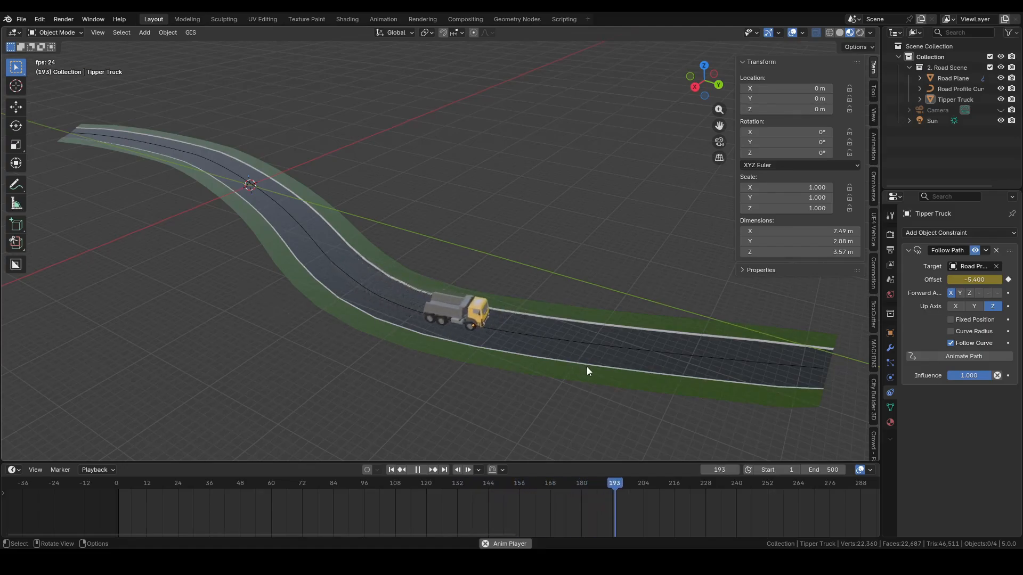
key(space)
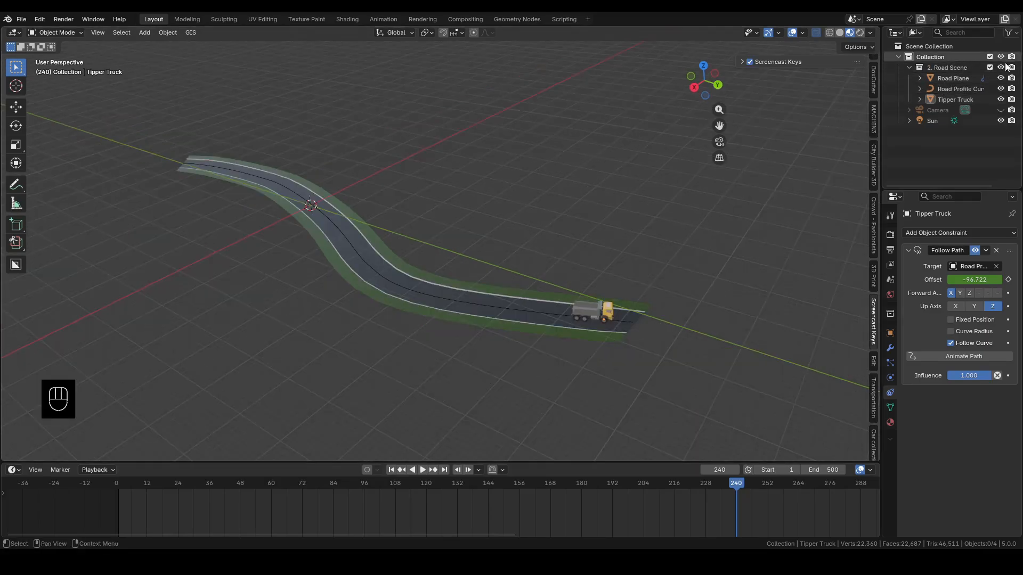
Hide the 2. Road Scene collection and add a Path curve at the world origin
click(1000, 68)
middle_drag(356, 267, 437, 345)
scroll(411, 350, up, 5)
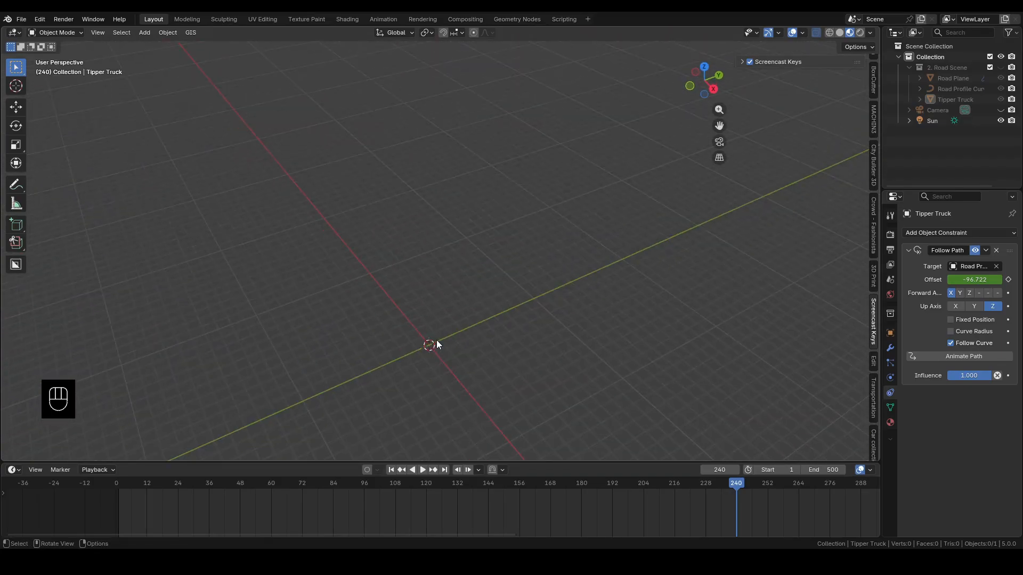
key(shift+a)
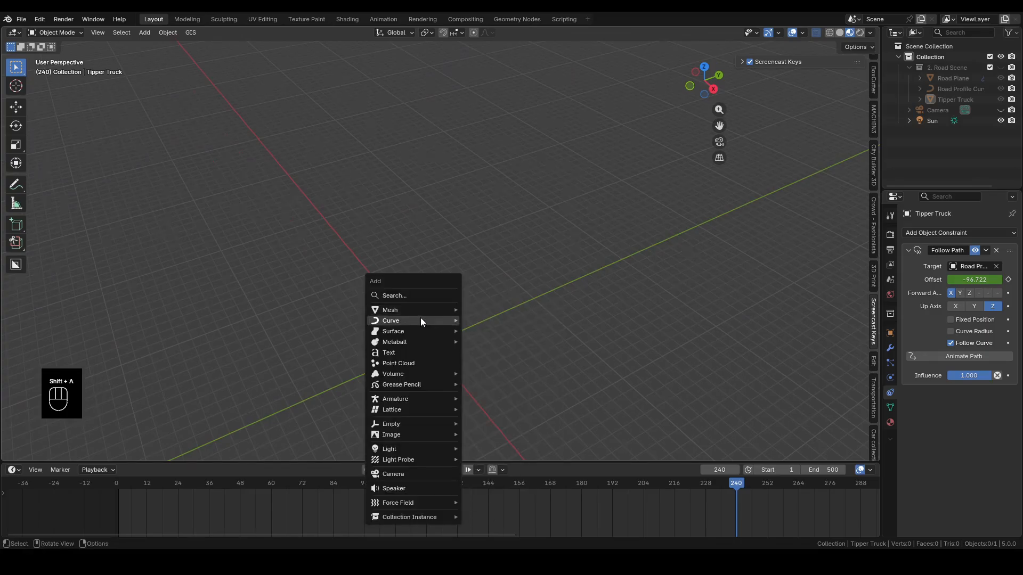
mouse_move(420, 319)
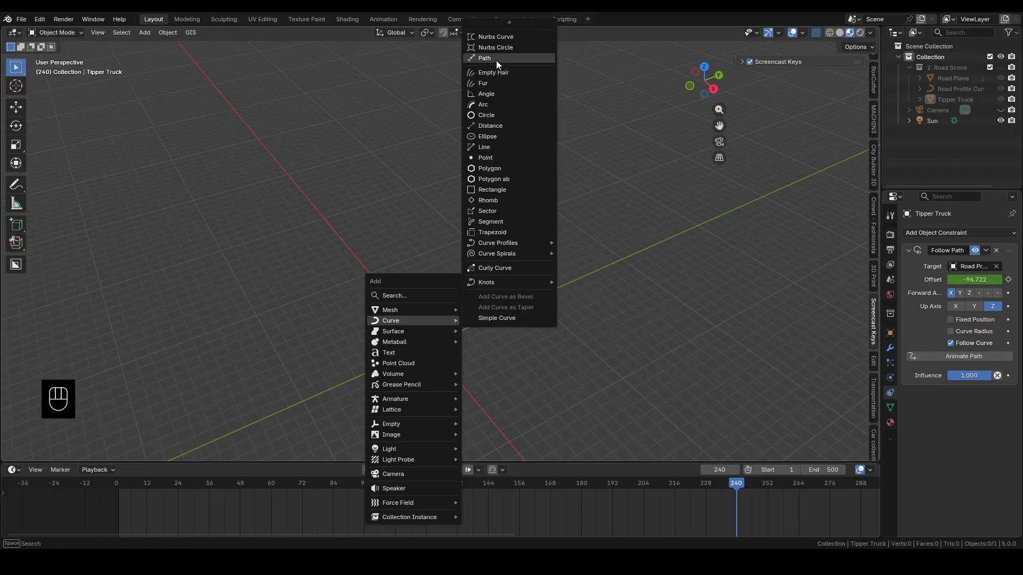
mouse_move(498, 27)
click(489, 74)
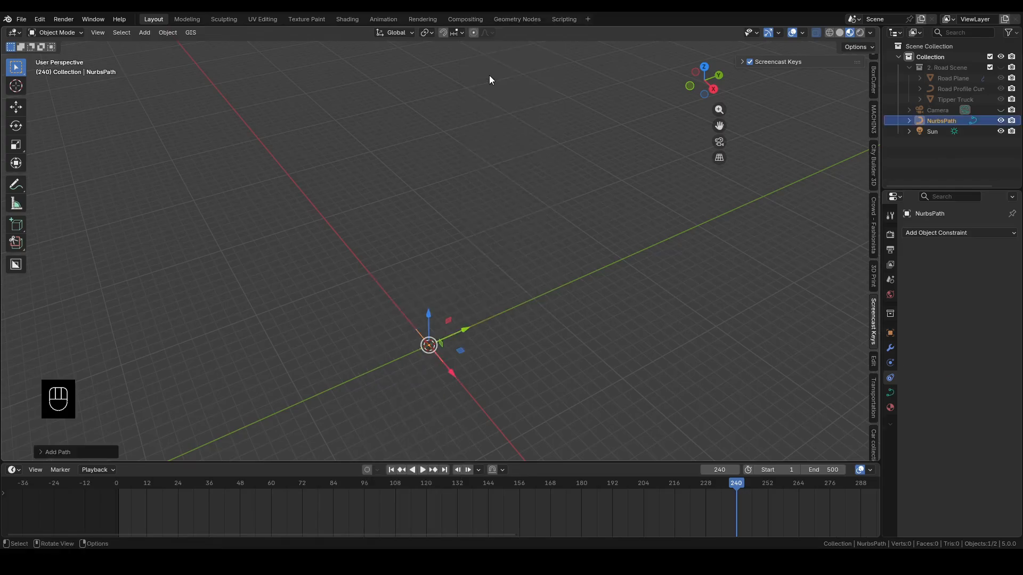
In top view, pull the path's negative-X end point far outward along negative X and move its second control point towards positive Y
scroll(413, 389, down, 5)
shift+middle_drag(440, 404, 601, 363)
scroll(602, 363, up, 5)
key(Tab)
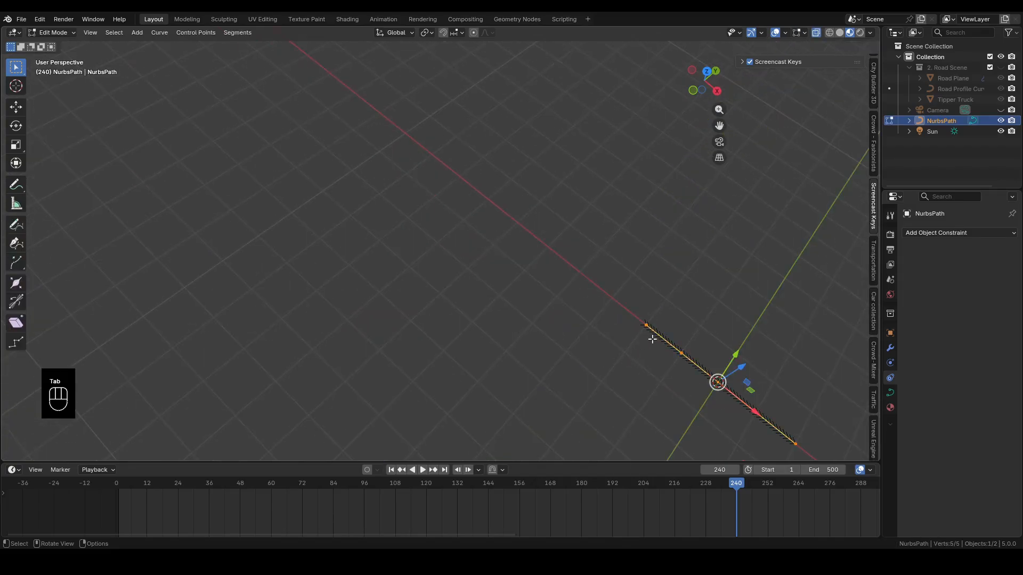
key(KP_7)
shift+middle_drag(673, 358, 489, 447)
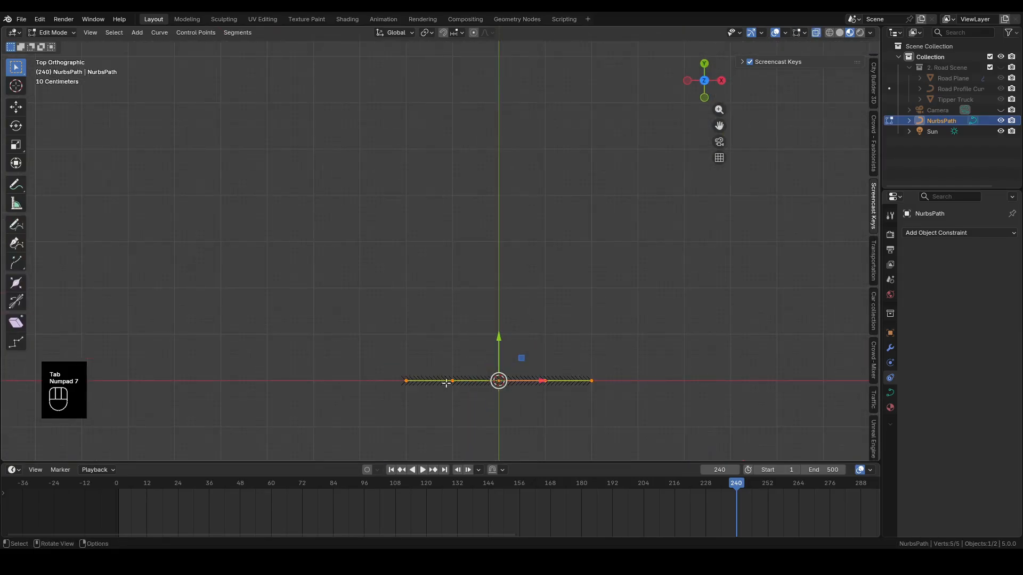
drag(361, 350, 435, 429)
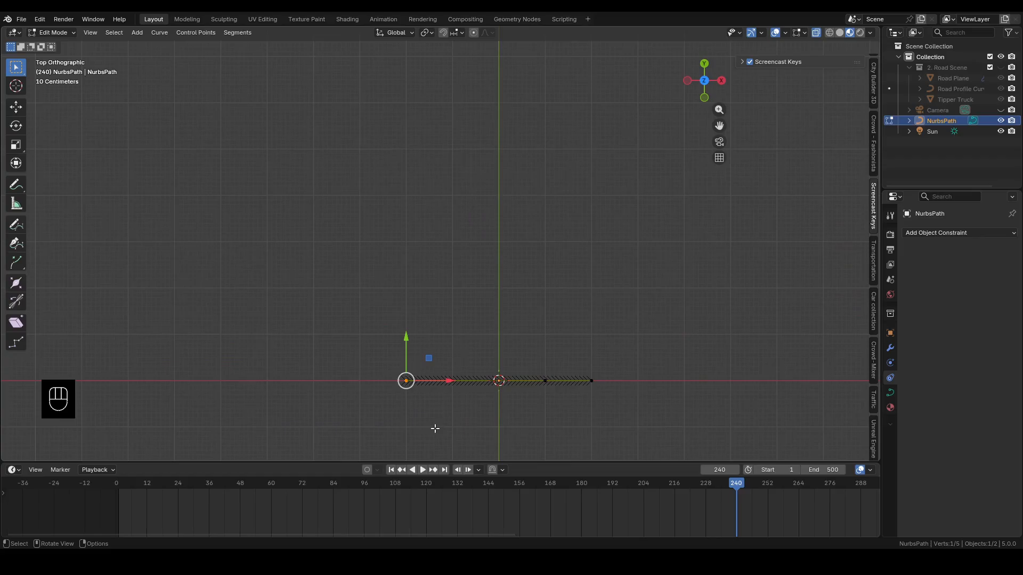
key(g)
click(113, 392)
click(453, 380)
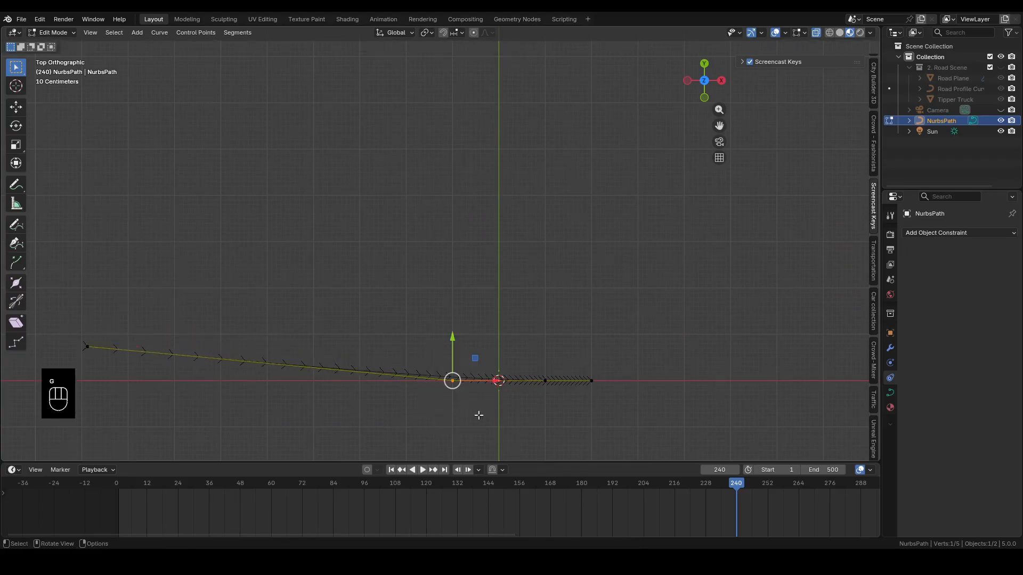
key(g)
click(400, 240)
Move the path's fourth control point towards negative Y and its last point about 4.9 m in X and 3.5 m in Y, forming an S-curve
drag(526, 355, 556, 408)
key(g)
click(478, 474)
drag(577, 350, 599, 389)
key(g)
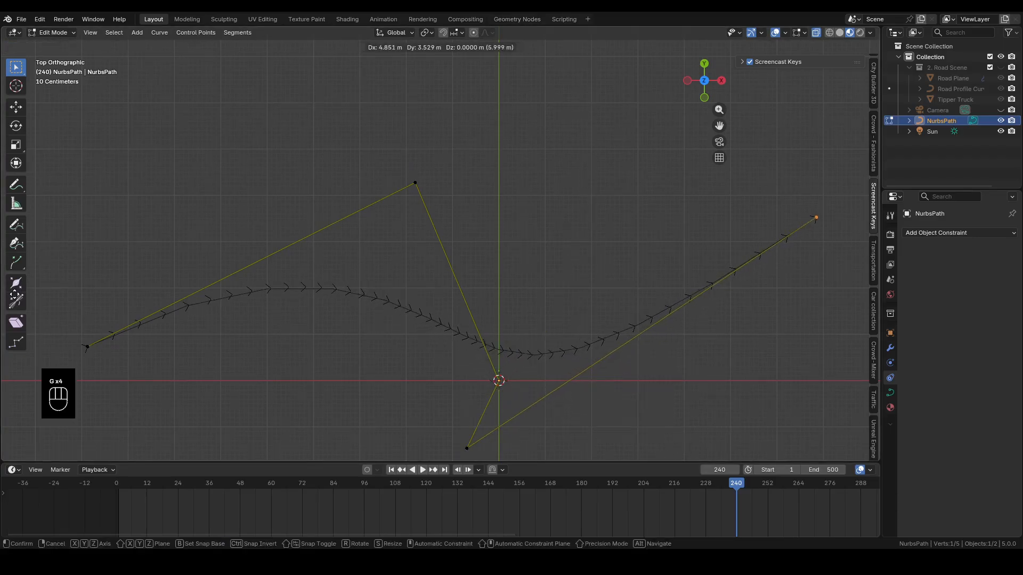
click(815, 218)
key(Tab)
Add a cube mesh at the world origin on the path
middle_drag(255, 369, 421, 278)
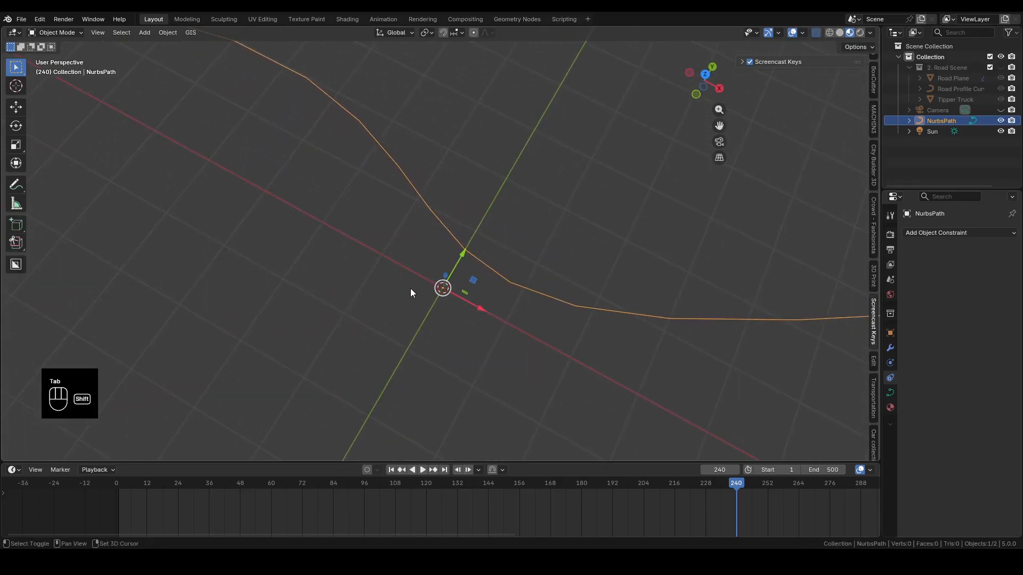
key(shift+a)
mouse_move(367, 279)
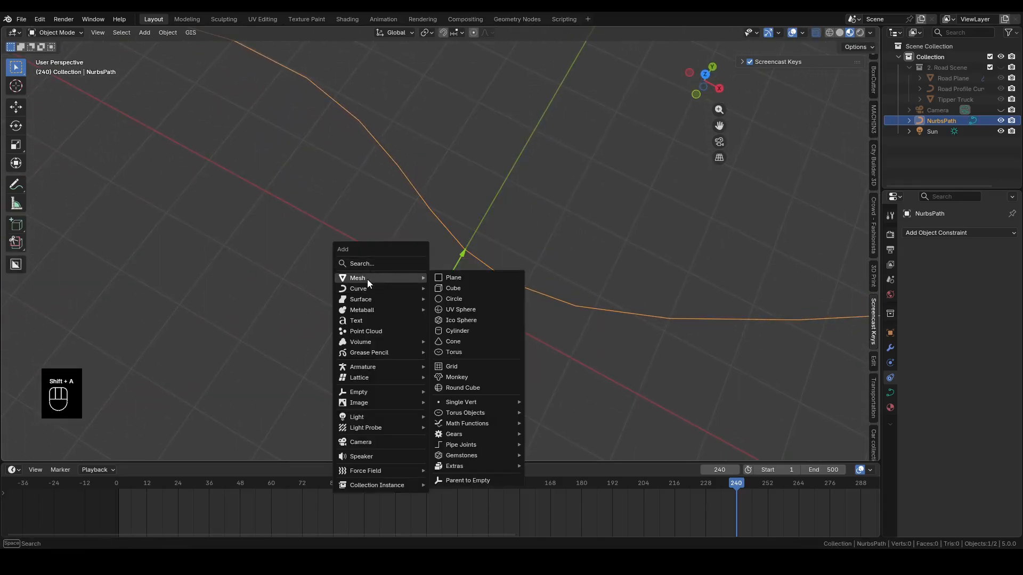
click(449, 288)
mouse_move(450, 287)
middle_down()
mouse_move(445, 299)
mouse_move(445, 270)
mouse_move(437, 294)
middle_up()
scroll(445, 270, down, 4)
Cut a centred horizontal edge loop around the cube
key(Tab)
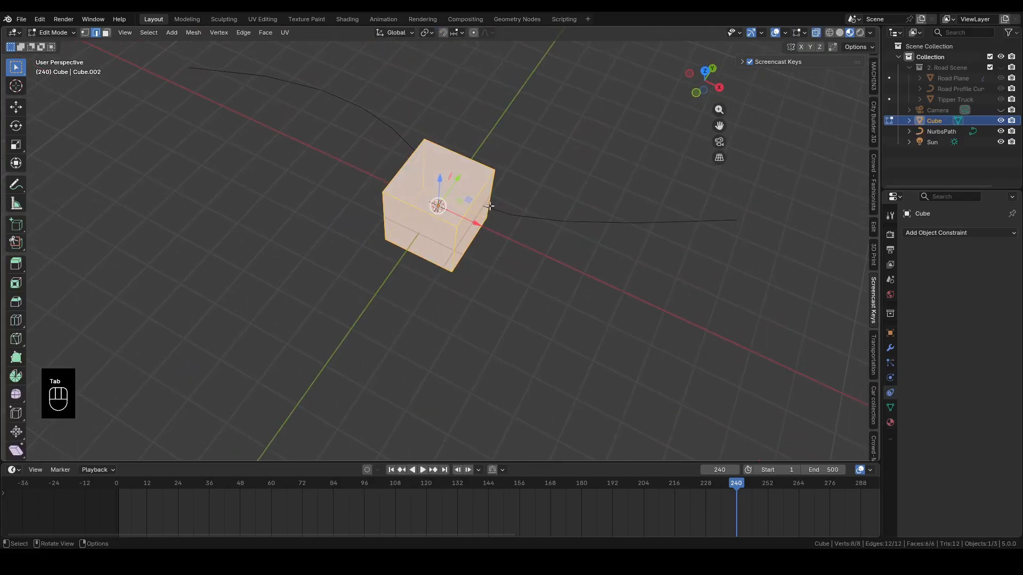
middle_drag(489, 208, 481, 193)
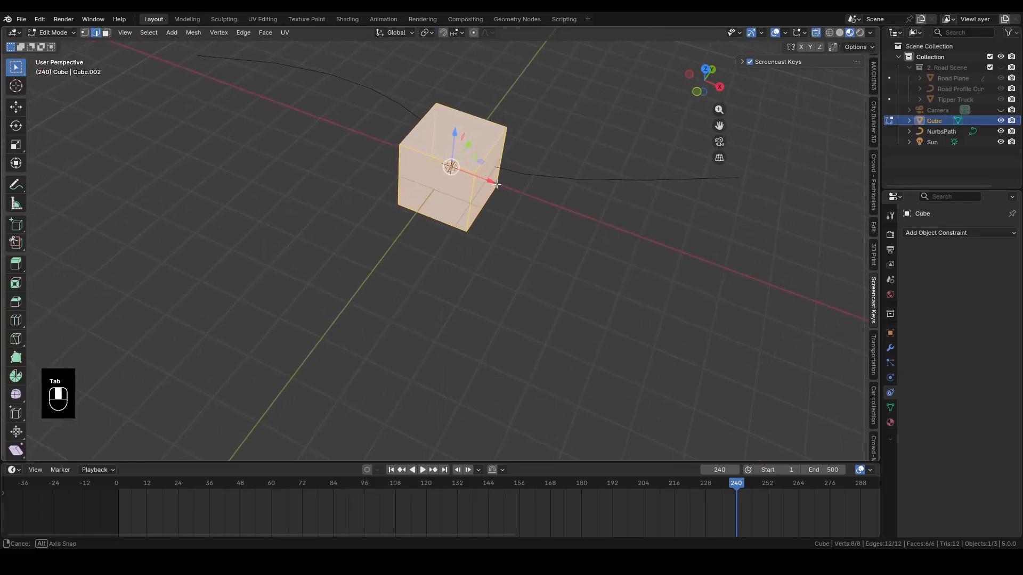
key(ctrl+r)
click(470, 207)
right_click(470, 207)
Pull the middle edge of the cube's positive-X face outward along X to form a pointed front
middle_drag(499, 170, 465, 153)
scroll(514, 150, up, 1)
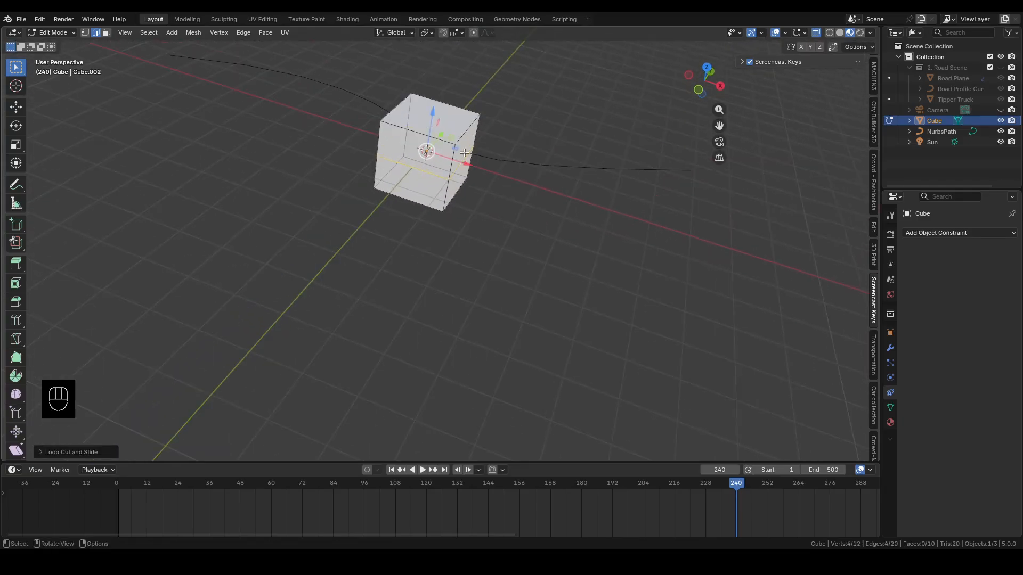
click(466, 178)
click(462, 166)
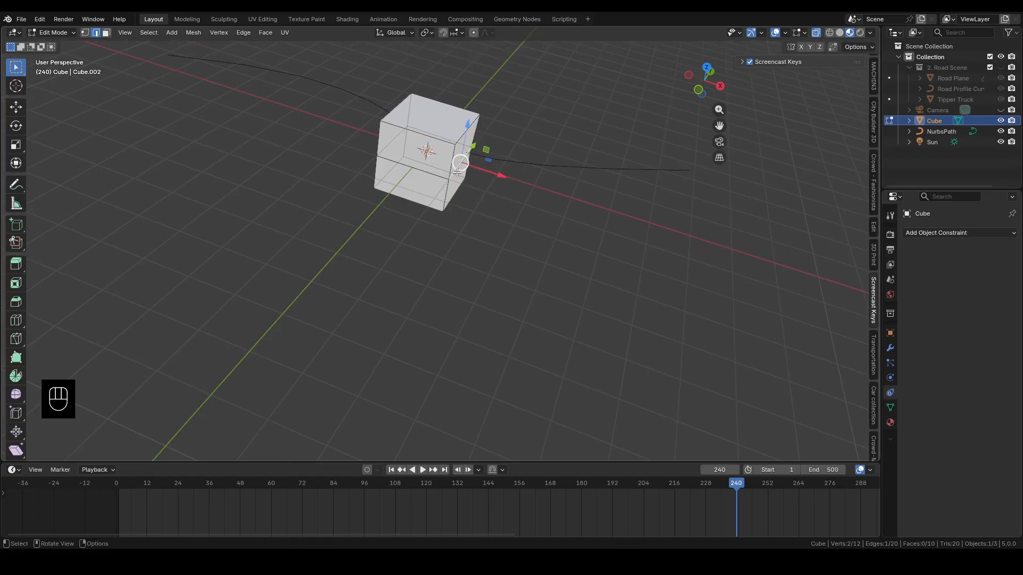
drag(494, 173, 544, 191)
key(Tab)
middle_drag(471, 228, 435, 264)
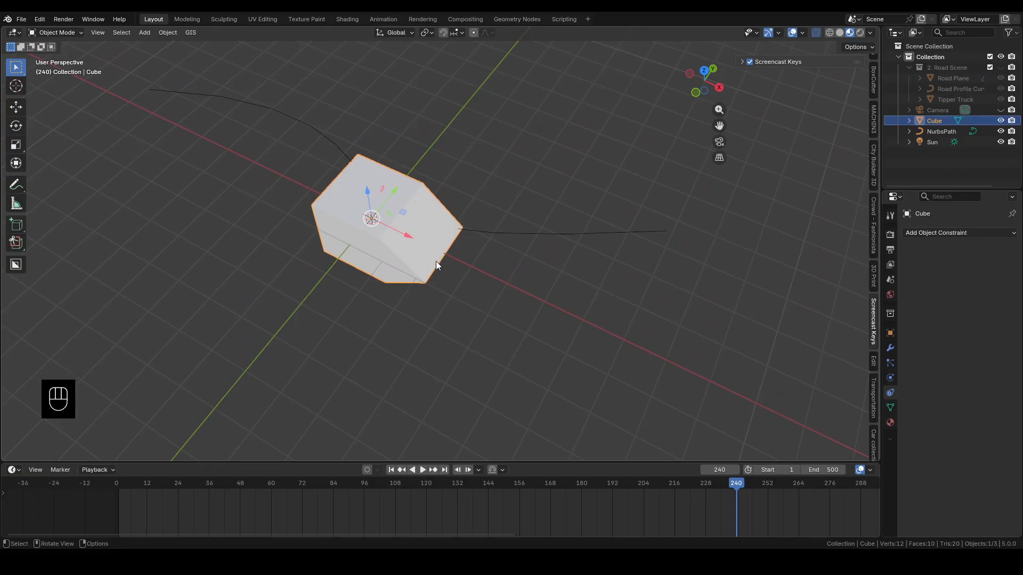
middle_drag(435, 258, 277, 151)
middle_drag(283, 189, 330, 193)
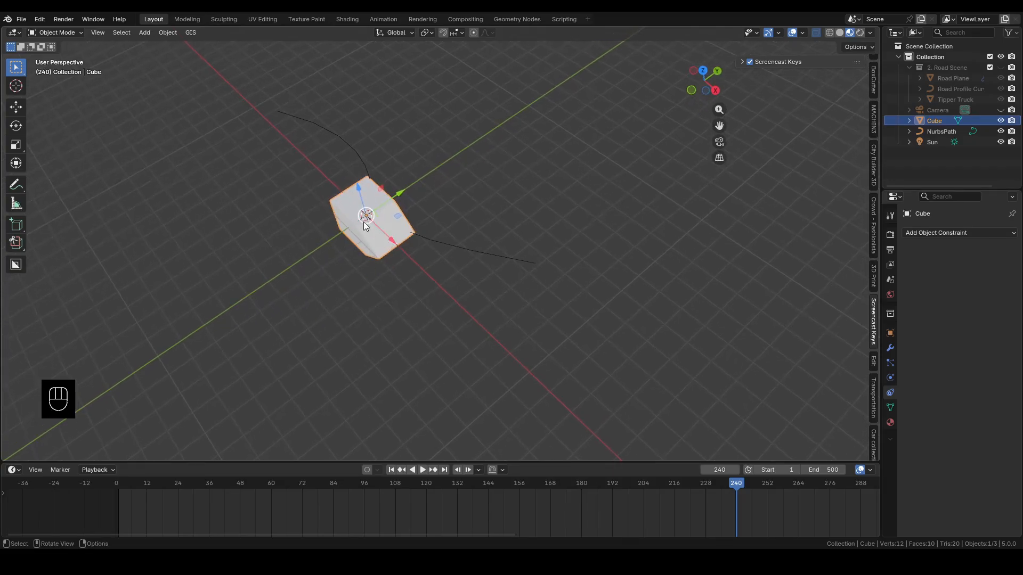
click(335, 211)
click(343, 213)
click(447, 212)
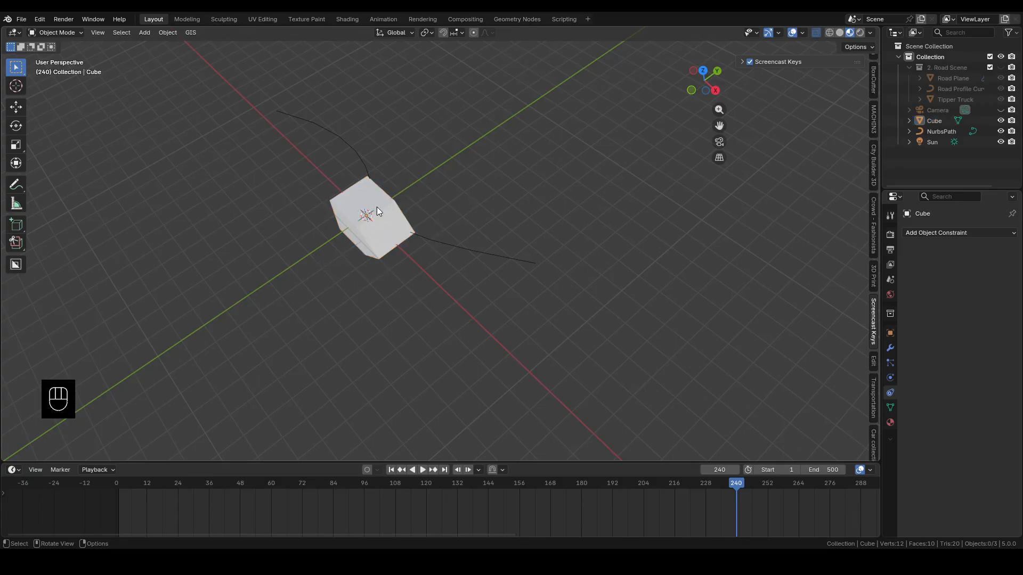
Add a Follow Path constraint to the cube with NurbsPath as its target
click(341, 207)
click(888, 396)
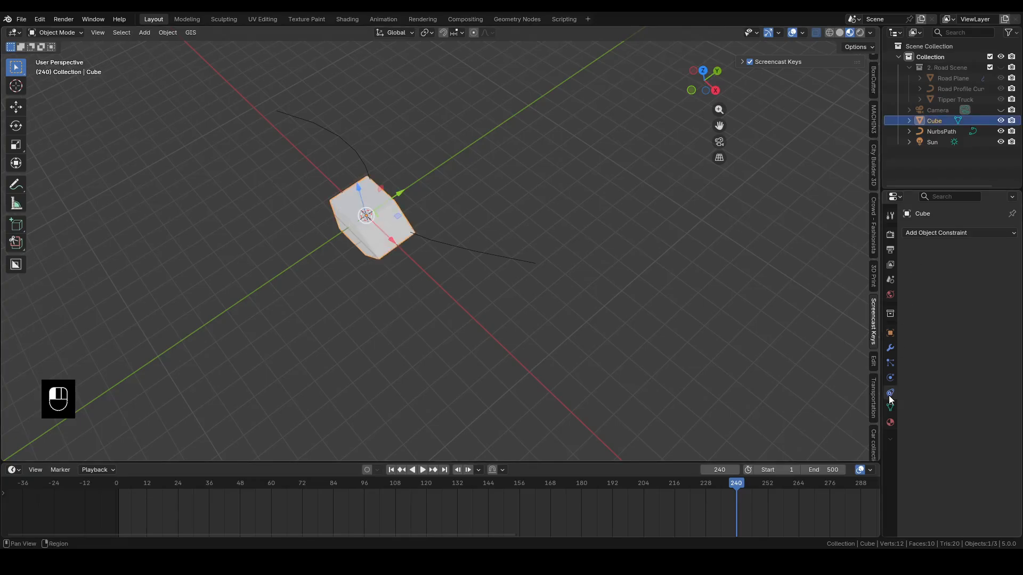
click(923, 232)
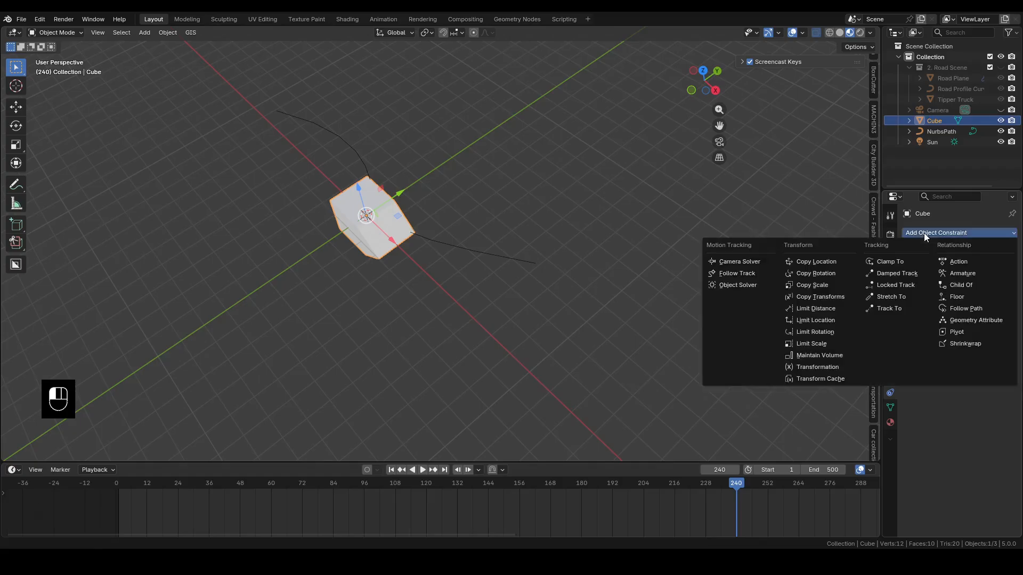
click(954, 308)
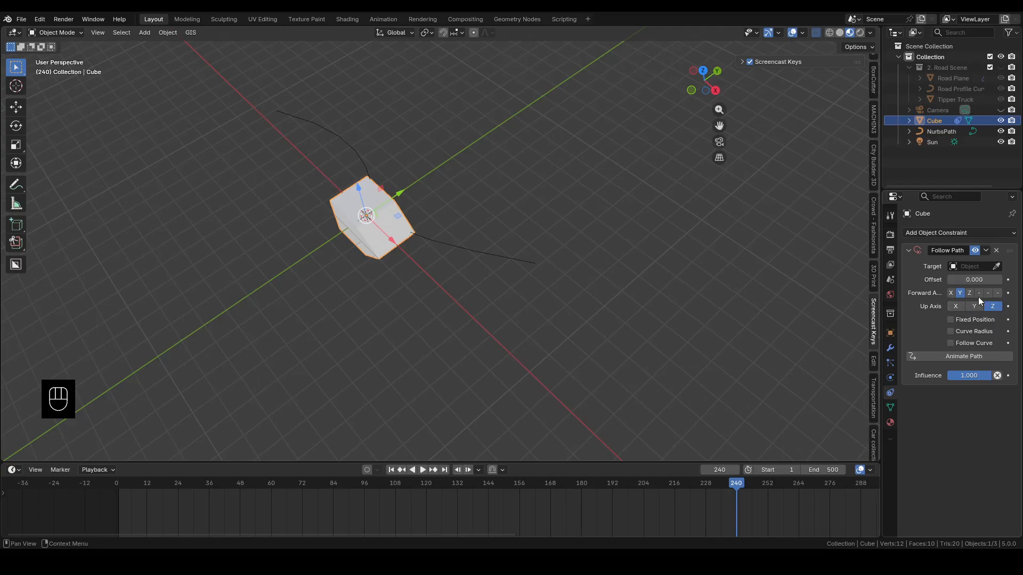
drag(881, 257, 696, 257)
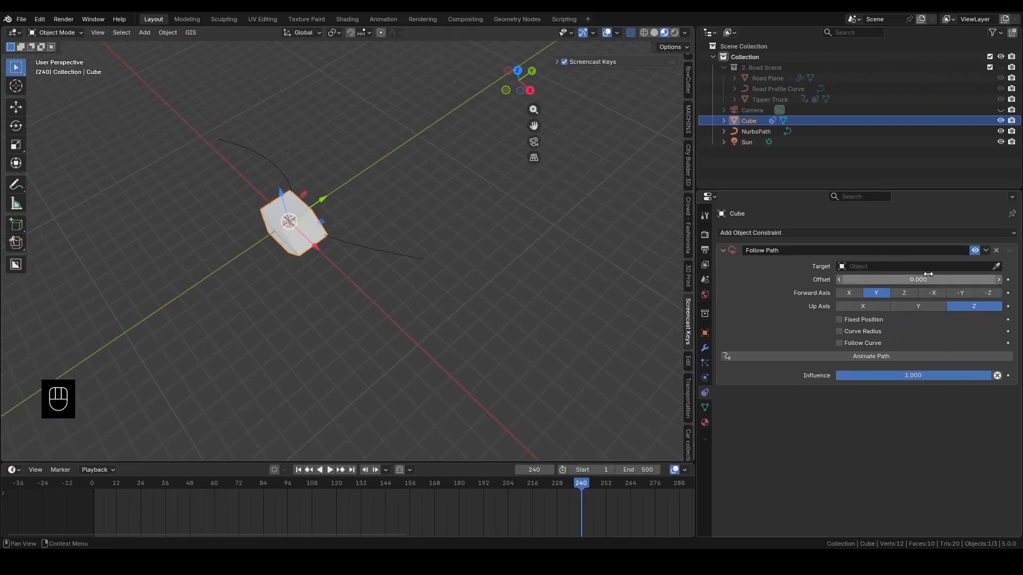
click(997, 266)
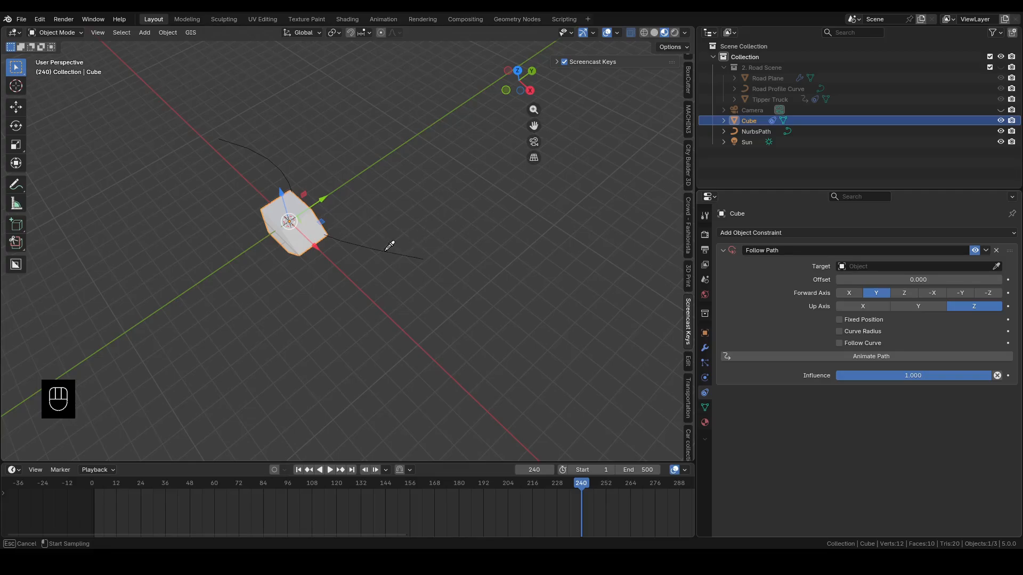
click(749, 131)
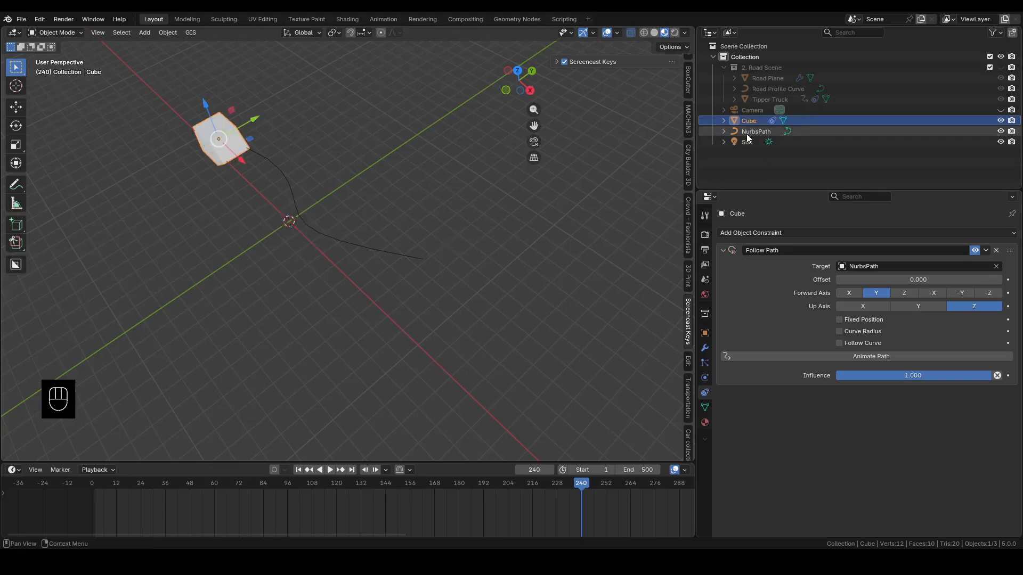
Set the Follow Path offset to 2, enable Follow Curve and make X the forward axis
middle_drag(246, 211, 262, 210)
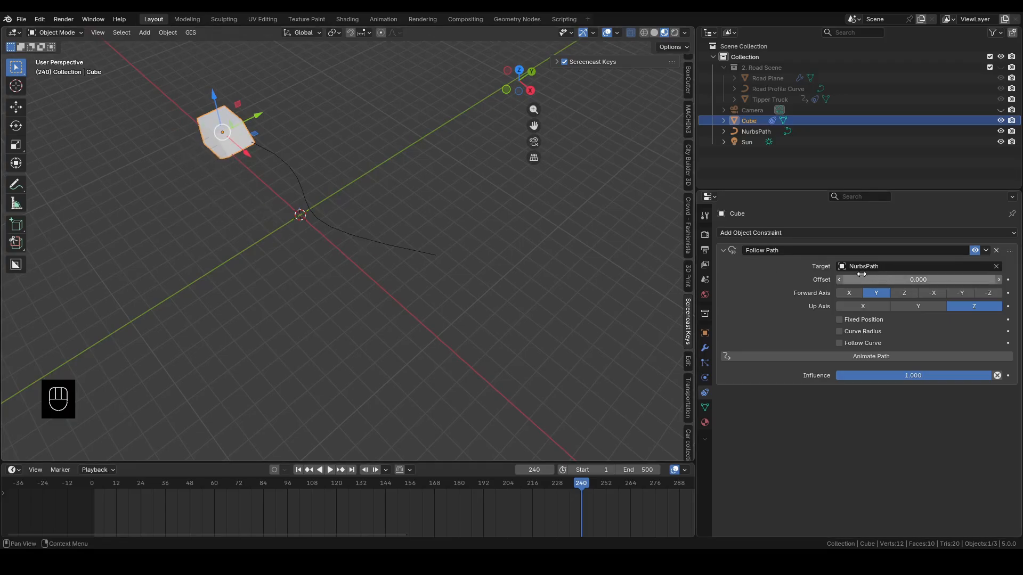
mouse_move(862, 279)
mouse_down()
mouse_move(778, 279)
mouse_move(868, 280)
mouse_up()
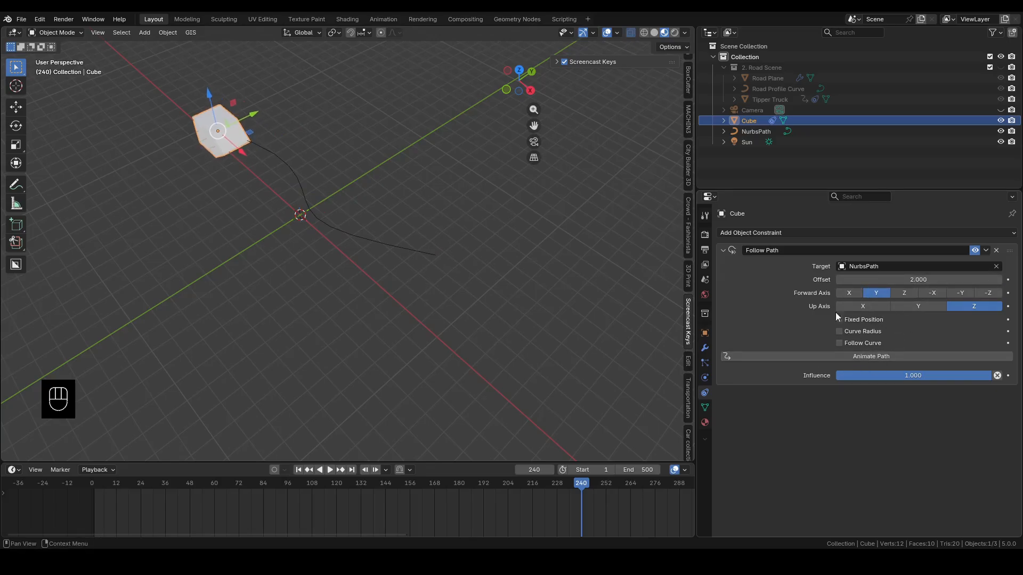
click(840, 343)
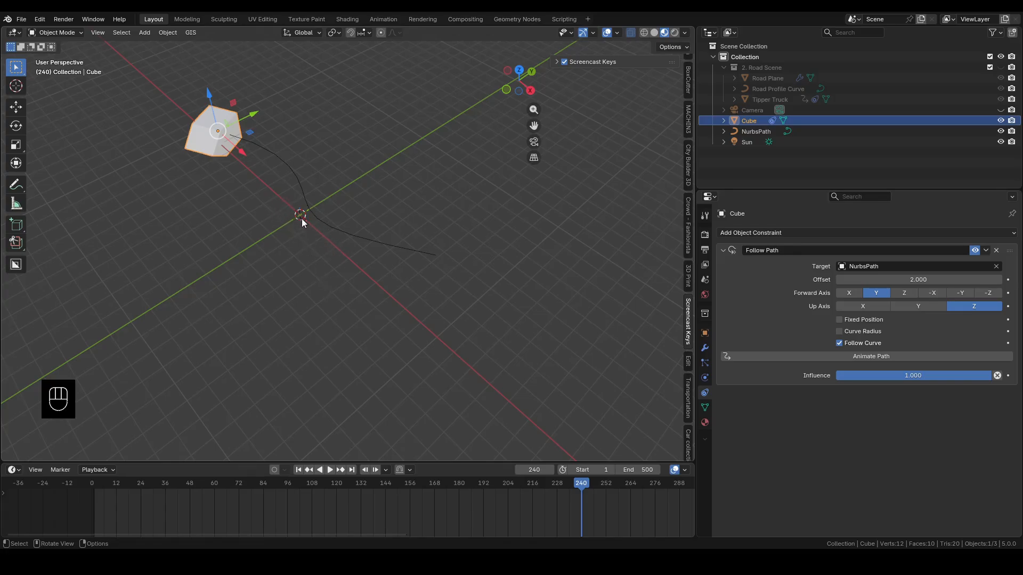
click(849, 293)
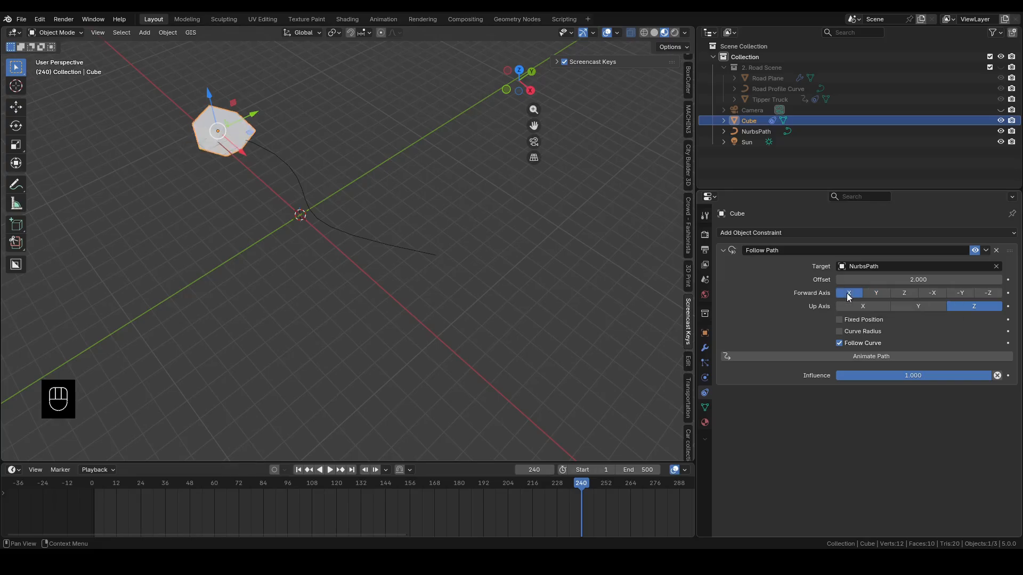
Slide the cube along the path by setting the Follow Path offset to -4.9
shift+middle_drag(400, 254, 292, 294)
scroll(369, 314, up, 4)
scroll(391, 253, down, 5)
mouse_move(863, 279)
mouse_down()
mouse_move(666, 278)
mouse_move(849, 278)
mouse_up()
middle_drag(298, 242, 528, 321)
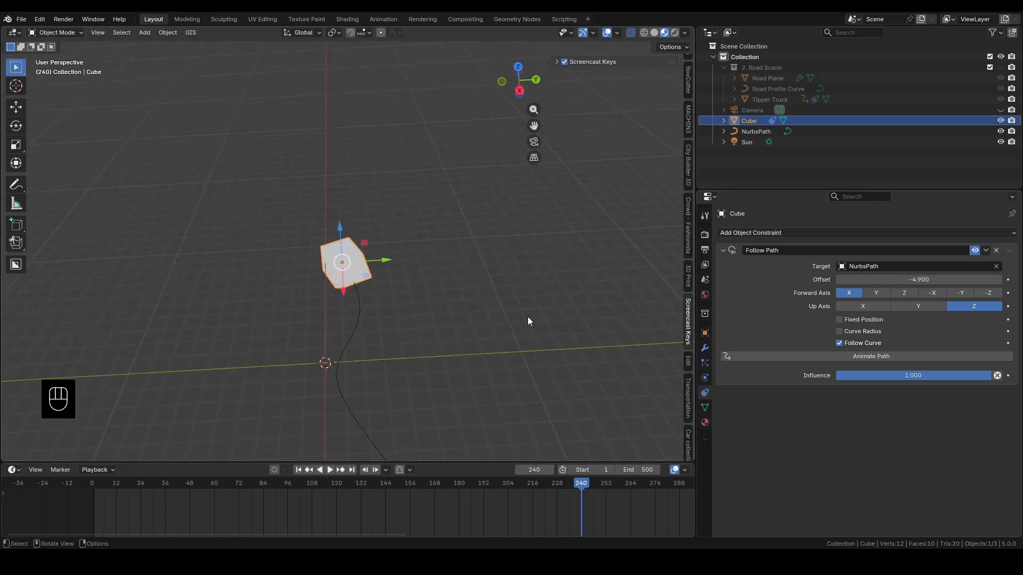
Clear the Follow Path target and move the cube well away from the path along negative Y
click(996, 266)
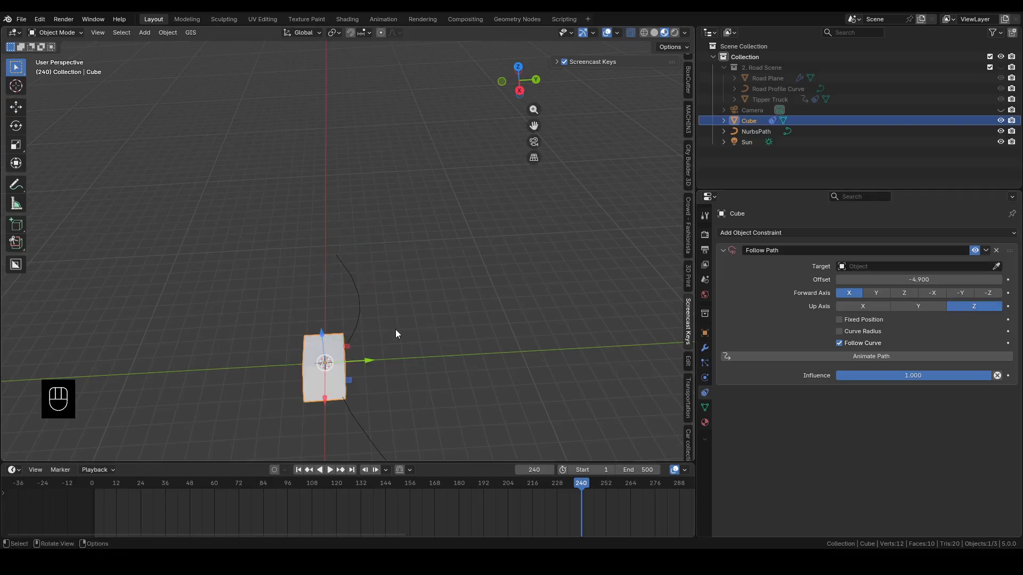
drag(371, 365, 69, 419)
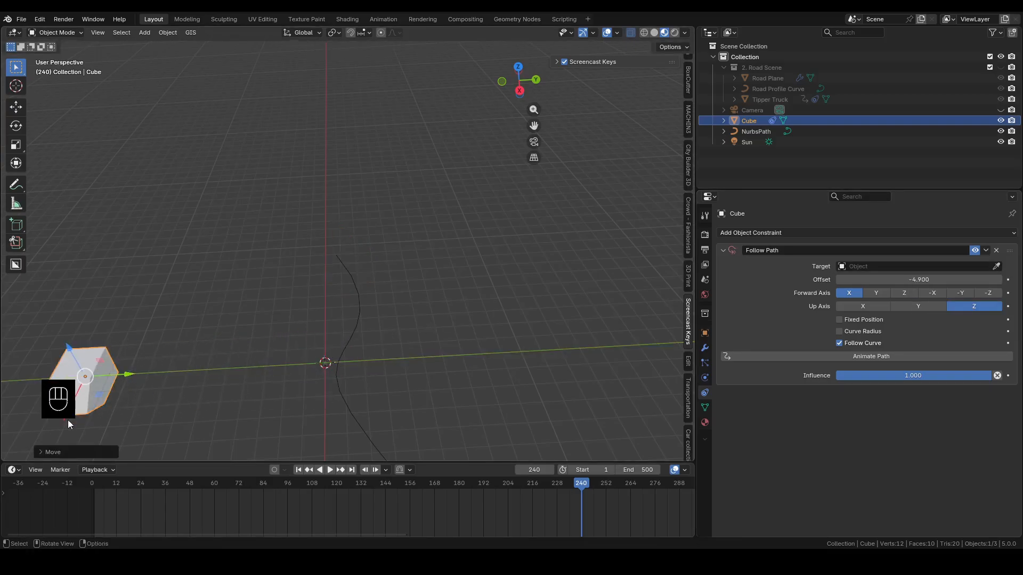
middle_drag(61, 423, 433, 353)
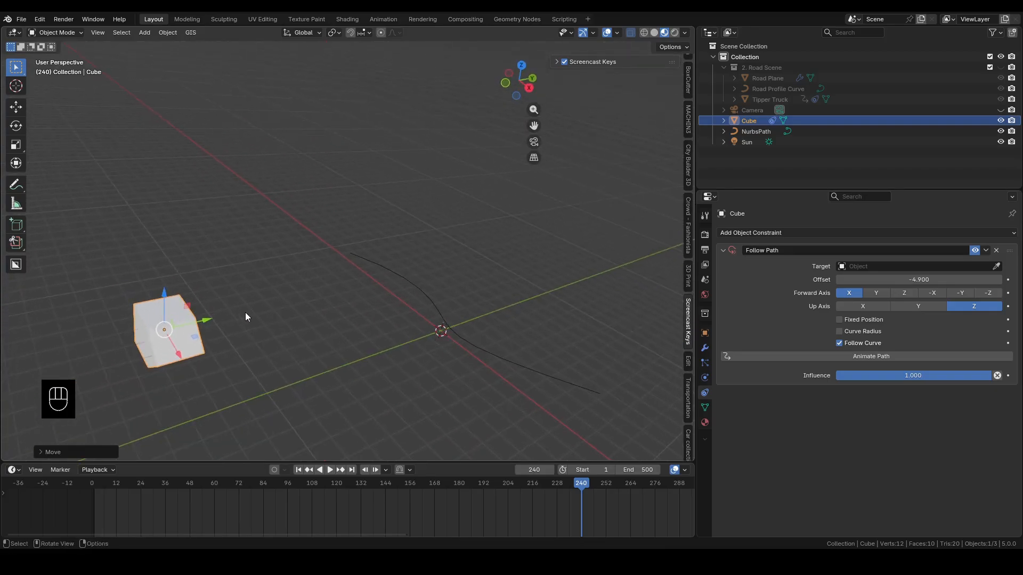
Pick NurbsPath as the cube's Follow Path target and set the constraint offset to -8
click(996, 266)
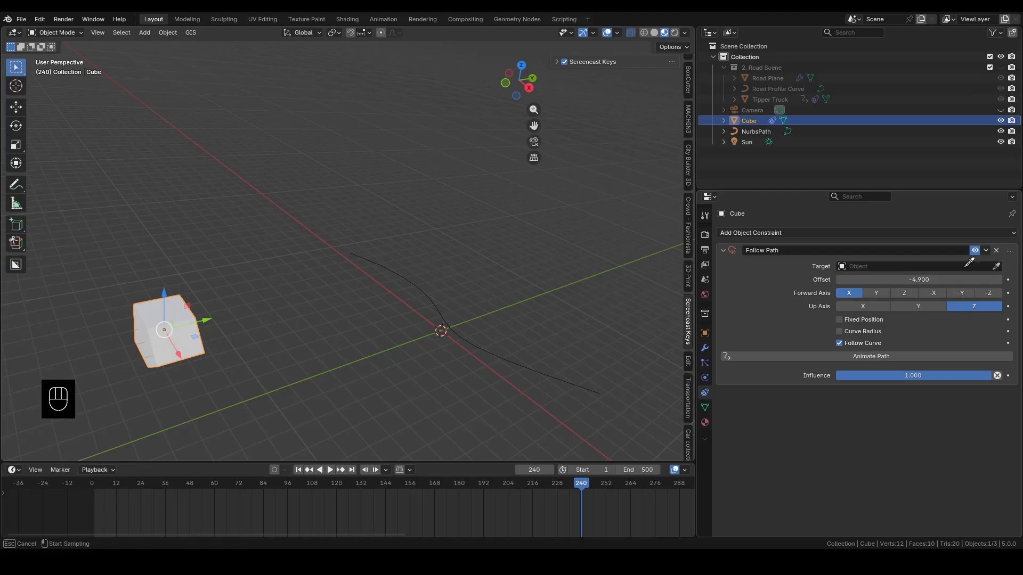
click(419, 289)
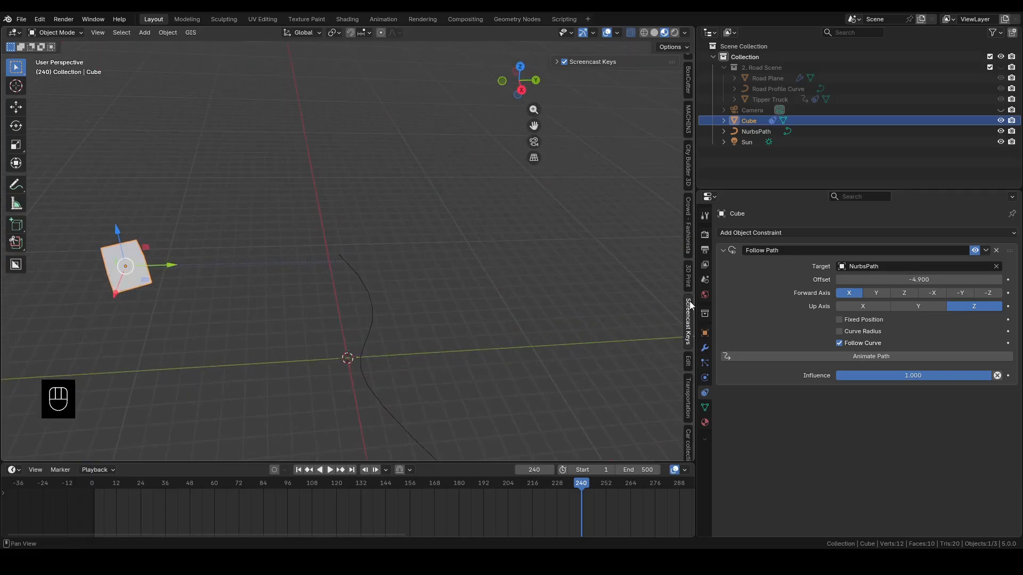
mouse_move(898, 281)
mouse_down()
mouse_move(794, 281)
mouse_move(906, 281)
mouse_up()
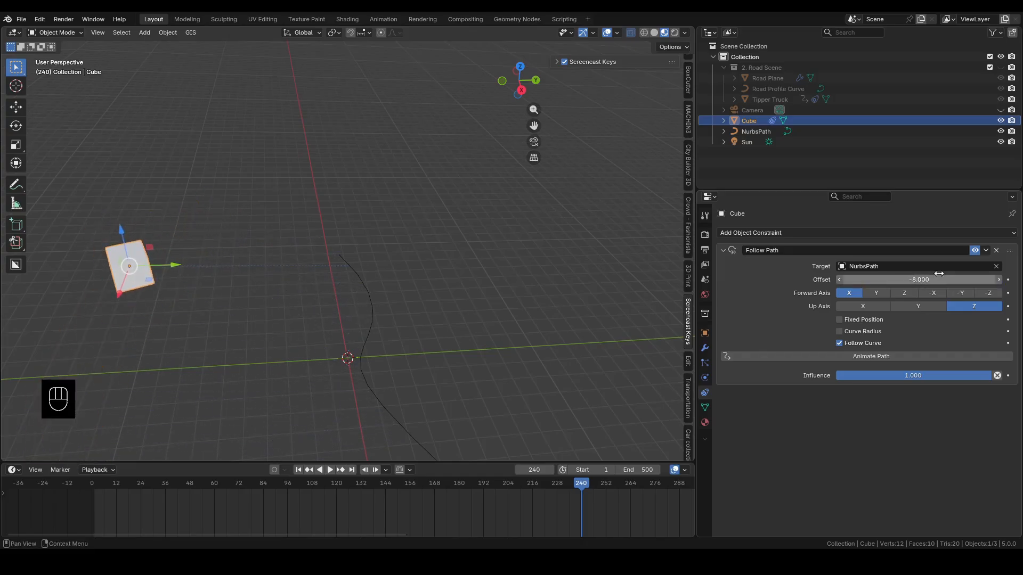
Clear the Follow Path target and pick NurbsPath as the target again
click(996, 266)
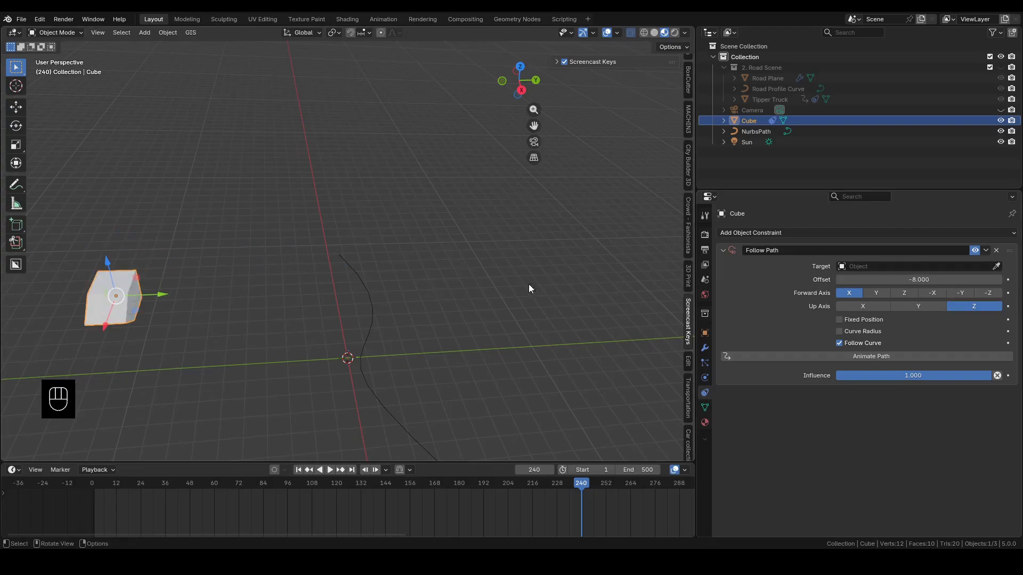
click(995, 266)
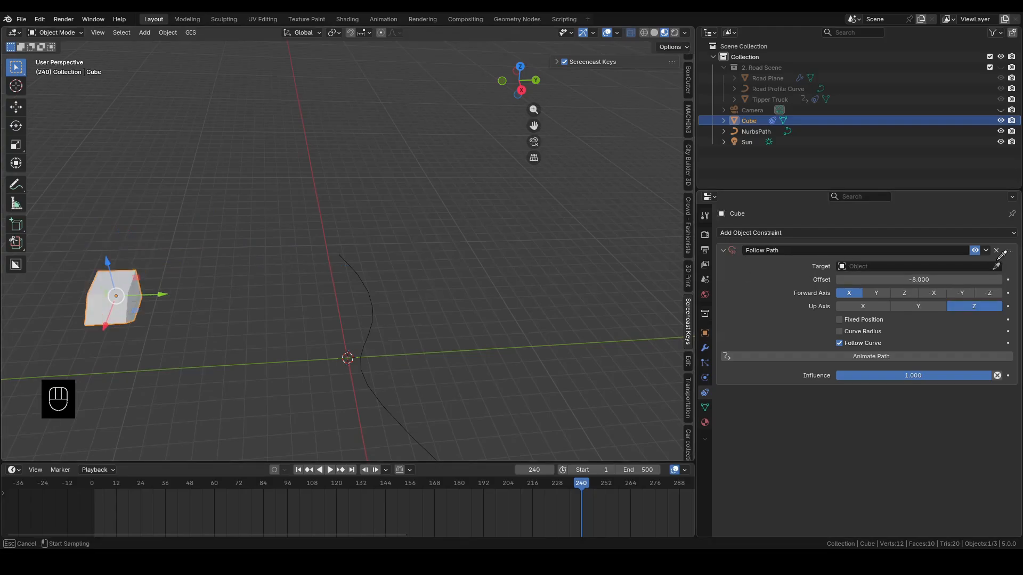
click(370, 317)
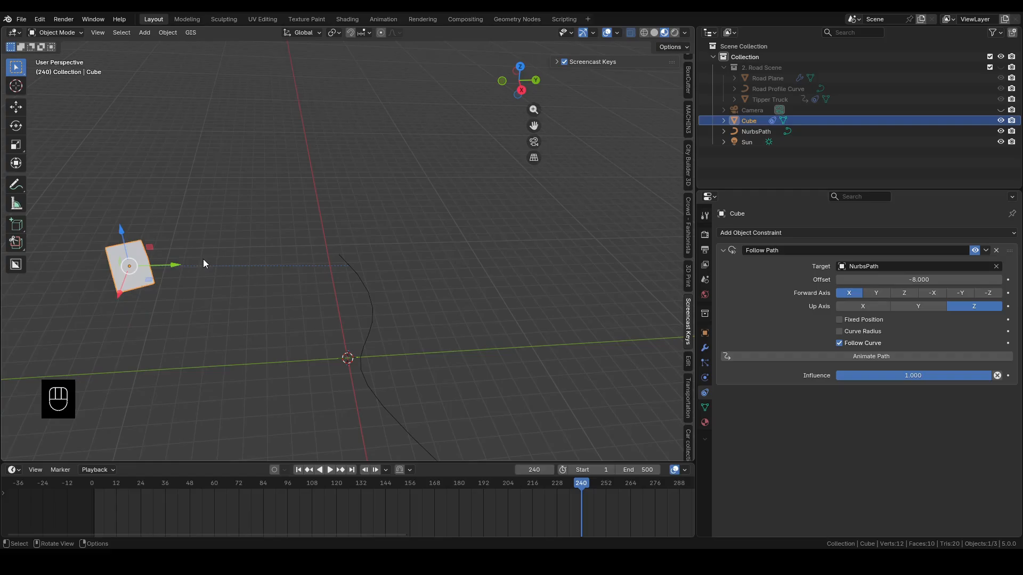
Clear the cube's location so that it sits directly on the path
key(alt+g)
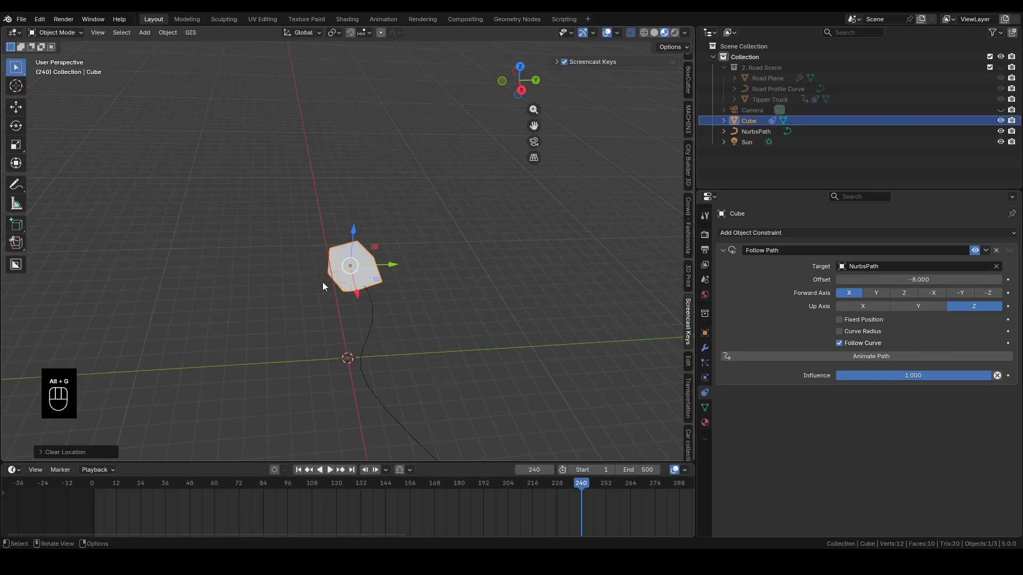
middle_drag(408, 337, 437, 392)
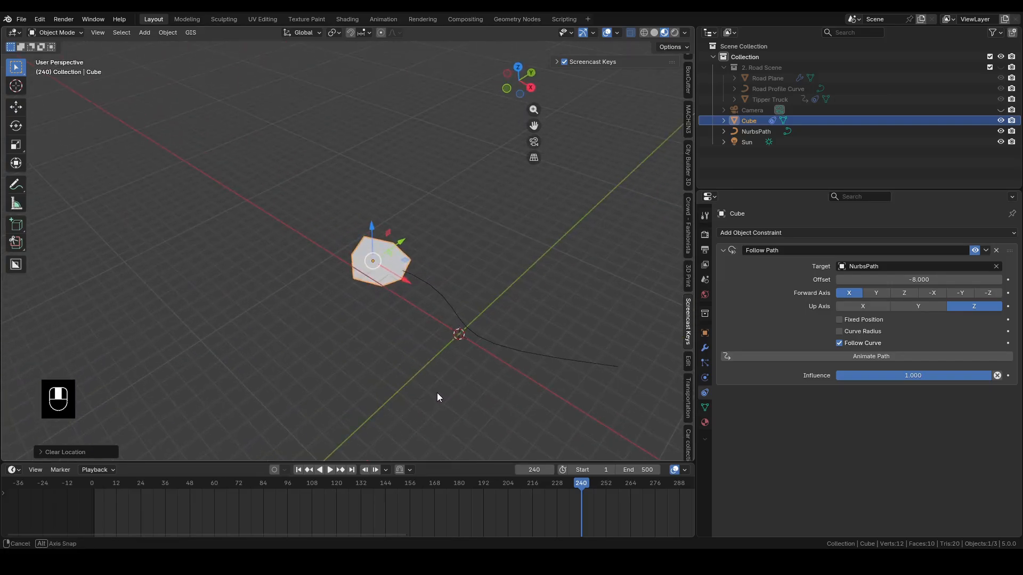
middle_drag(436, 272, 426, 282)
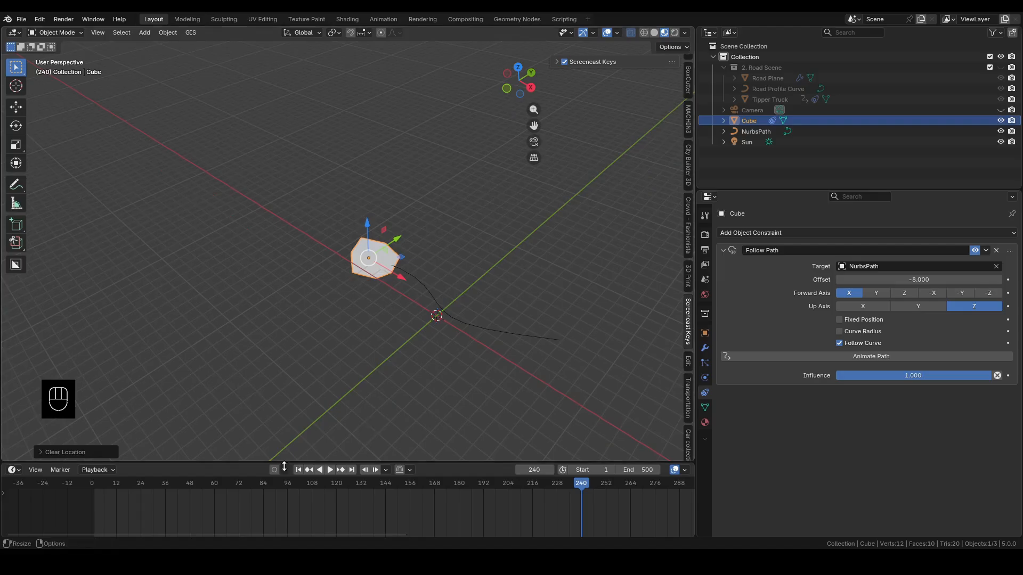
Enlarge the timeline, go to frame 0 and keyframe the Follow Path offset at -8
drag(302, 461, 532, 372)
drag(586, 393, 82, 410)
scroll(506, 244, up, 4)
shift+middle_drag(527, 288, 389, 248)
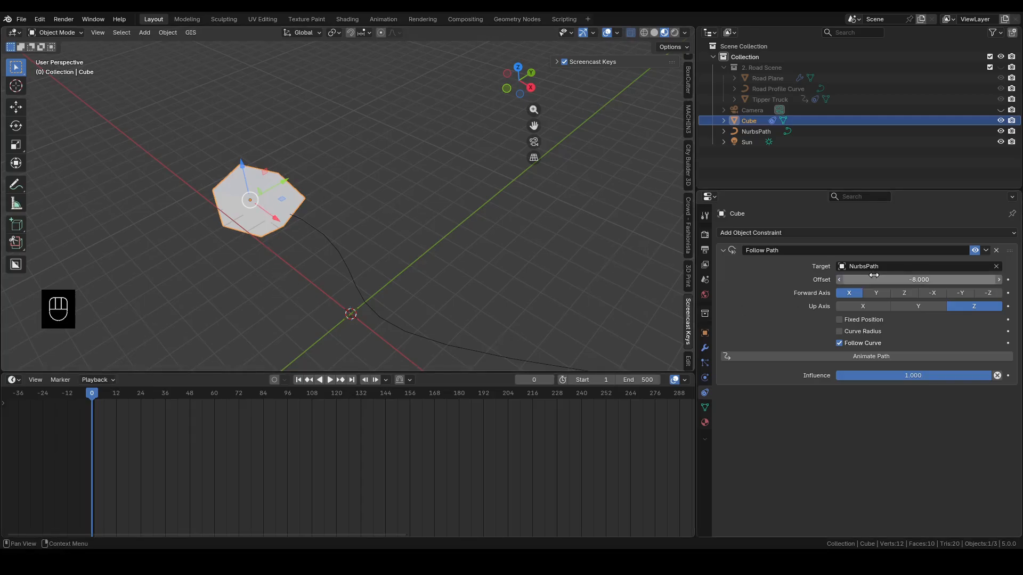
key(i)
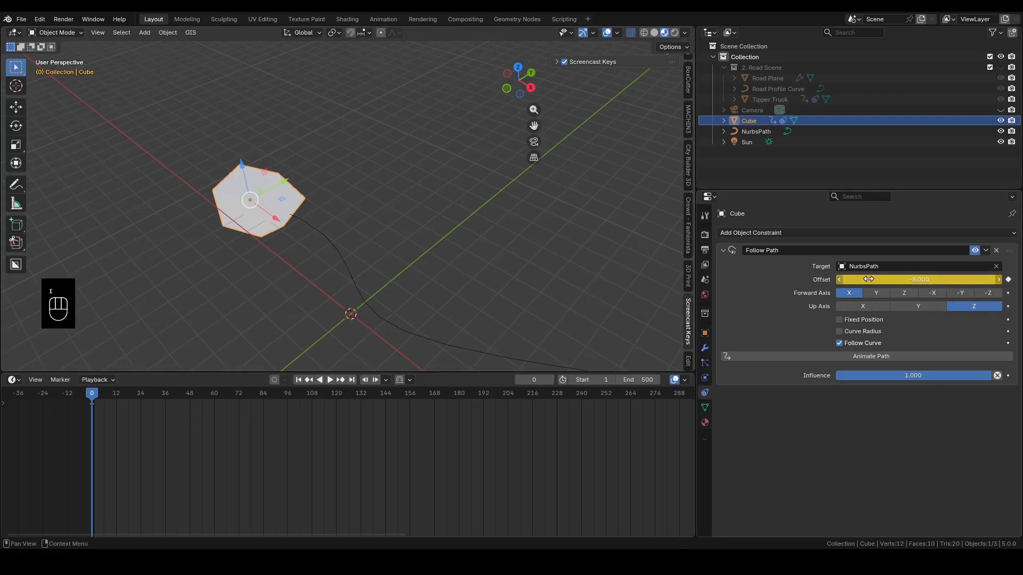
At frame 60, set the Follow Path offset to -55 and keyframe it
click(213, 392)
key(Right)
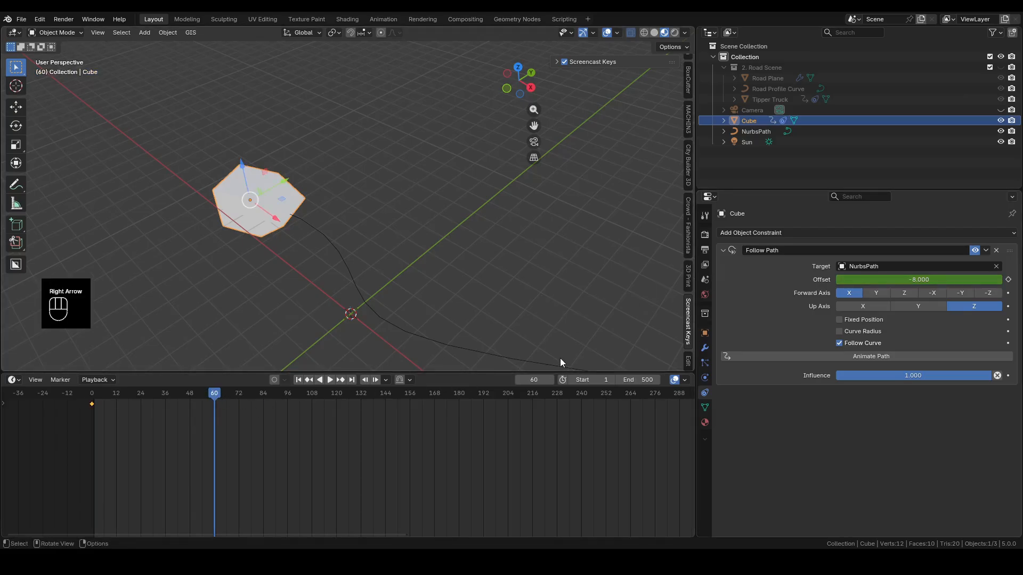
drag(918, 279, 833, 280)
click(1009, 280)
At frame 90, set the Follow Path offset to -31.8 and keyframe it
click(535, 379)
text(90)
key(Return)
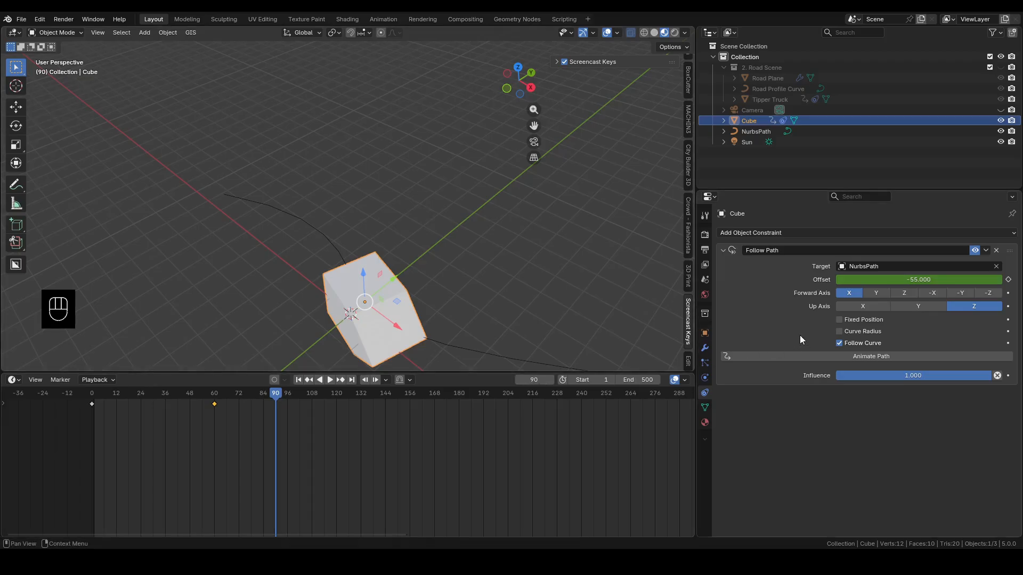
drag(900, 280, 948, 280)
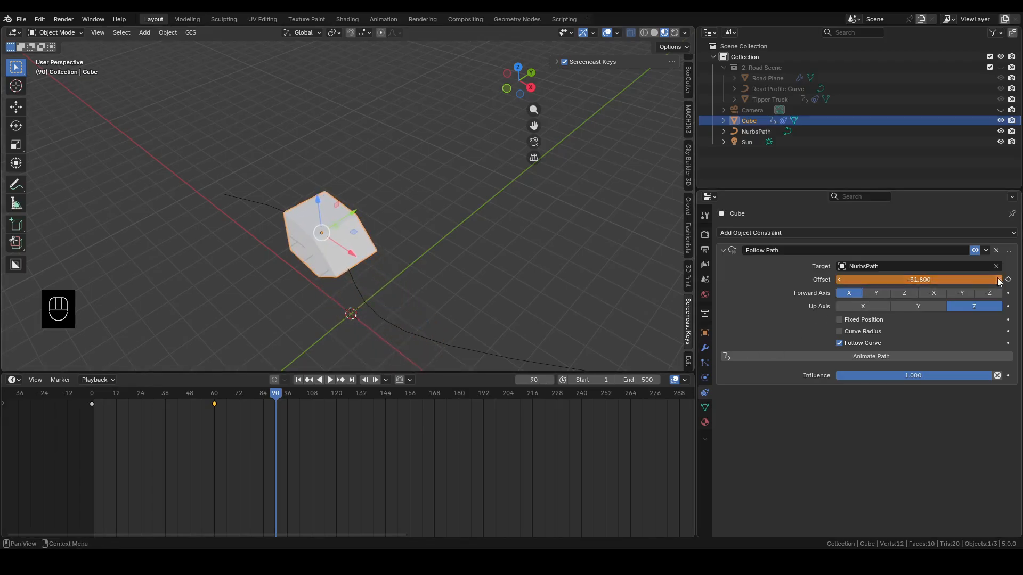
click(1008, 280)
At frame 150, set the Follow Path offset to -93.8 and keyframe it
click(538, 378)
text(150)
key(Return)
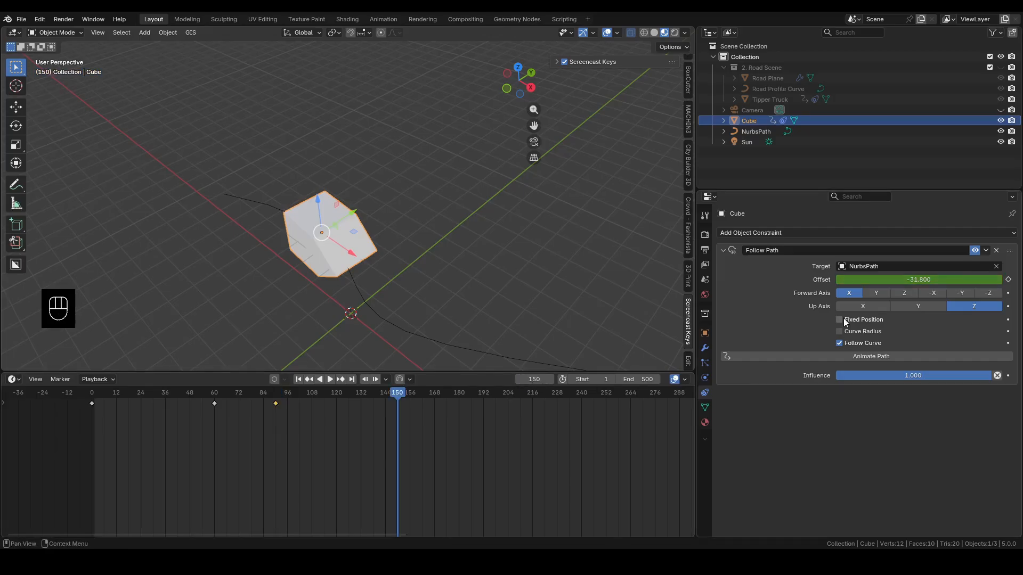
drag(925, 279, 823, 280)
click(1008, 280)
scroll(535, 297, down, 5)
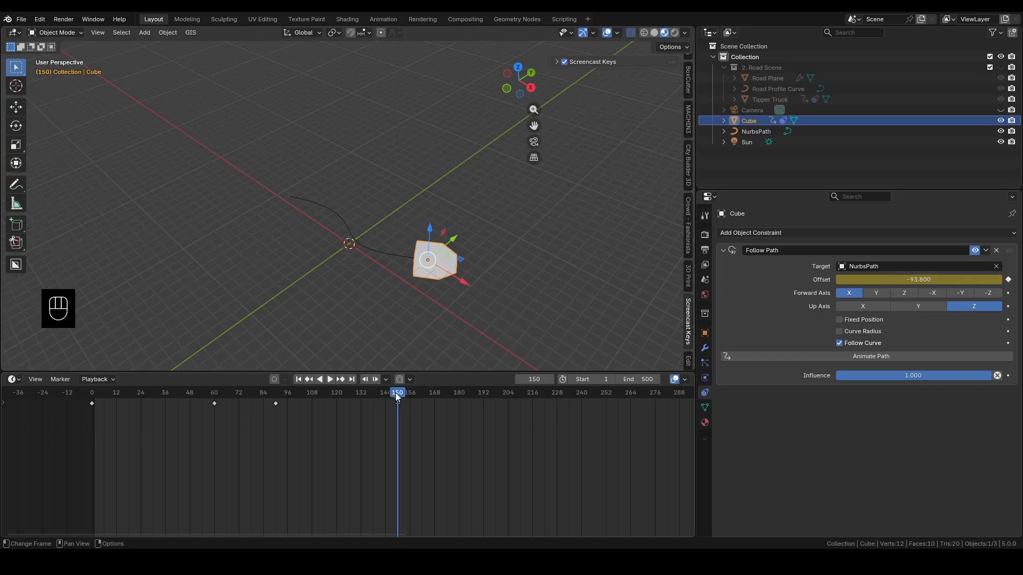
Play the cube's path animation from frame 0 past the last keyframe
drag(396, 396, 92, 398)
key(space)
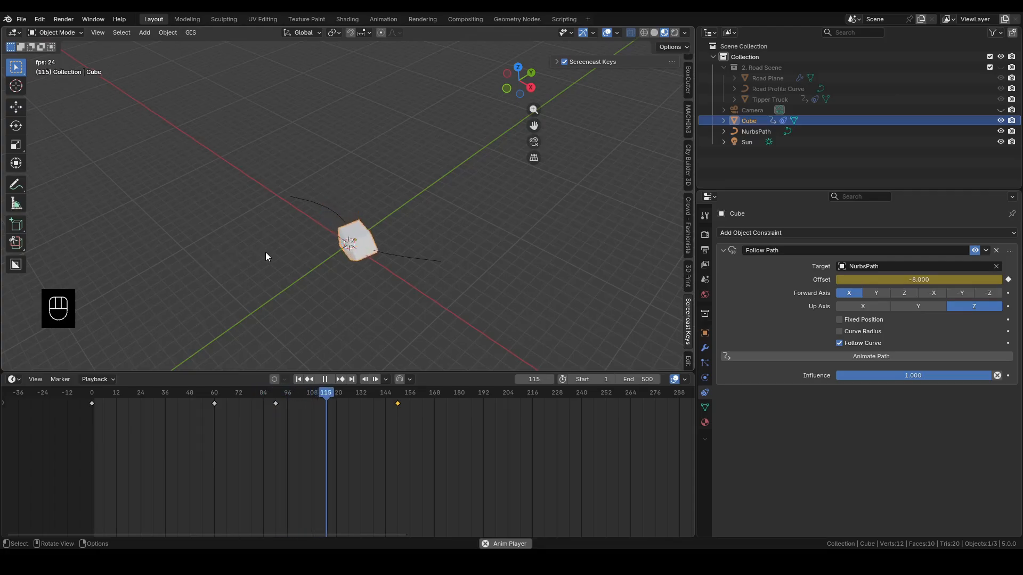
key(space)
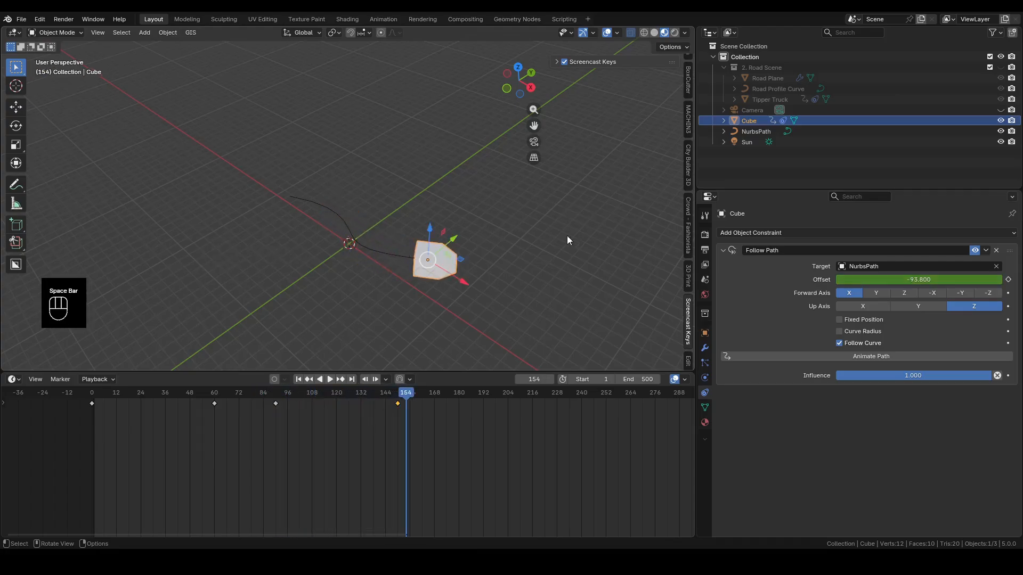
Remove the demo cube and NurbsPath from the scene and bring the Tipper Truck into view
drag(193, 142, 505, 299)
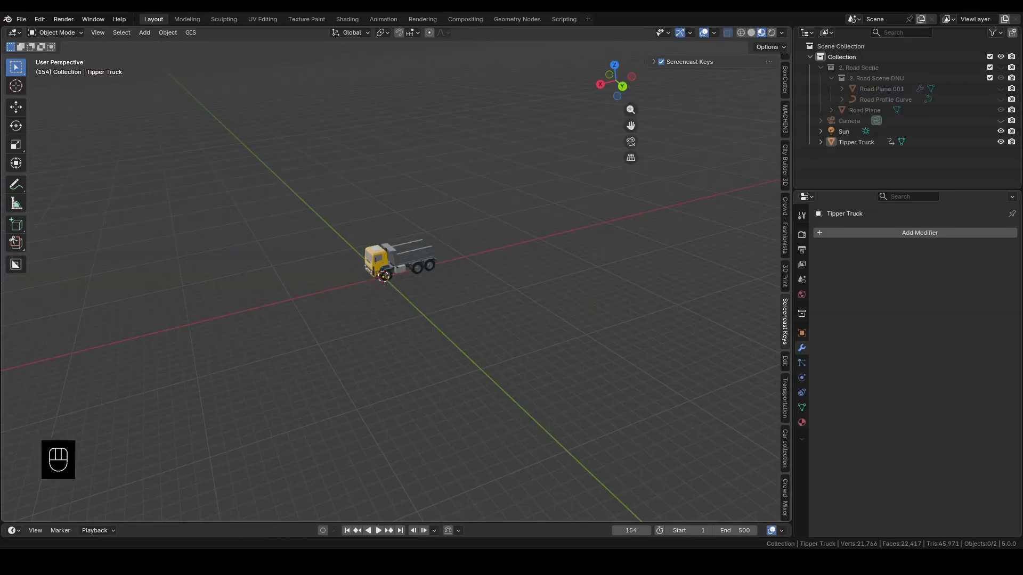
middle_drag(287, 373, 397, 411)
shift+middle_drag(439, 349, 342, 408)
middle_drag(339, 315, 359, 279)
scroll(359, 280, up, 2)
scroll(359, 279, up, 2)
shift+middle_drag(254, 399, 406, 281)
scroll(433, 171, up, 2)
middle_drag(410, 282, 427, 261)
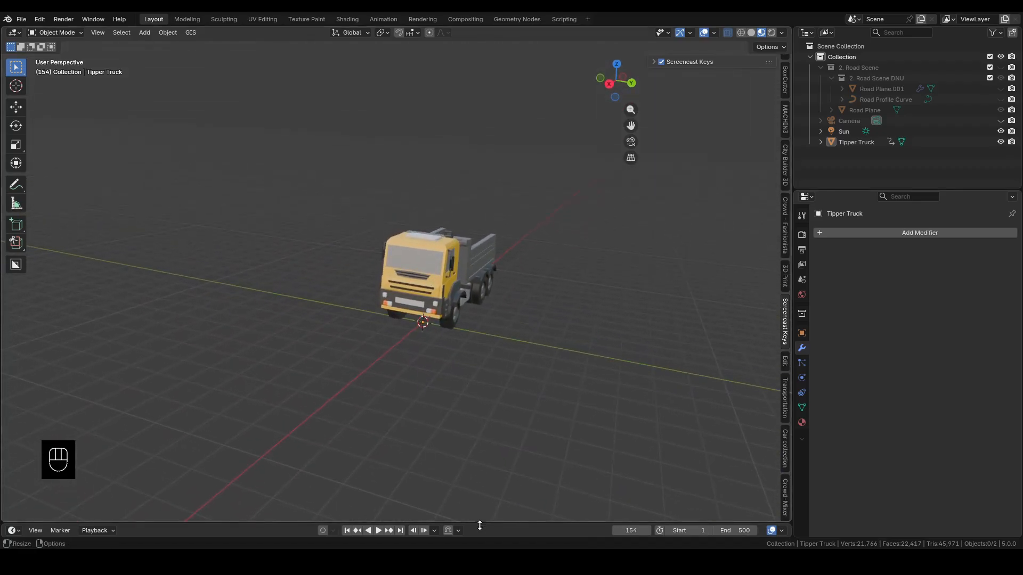
Turn the timeline area into an Asset Browser and enlarge it
drag(479, 523, 479, 397)
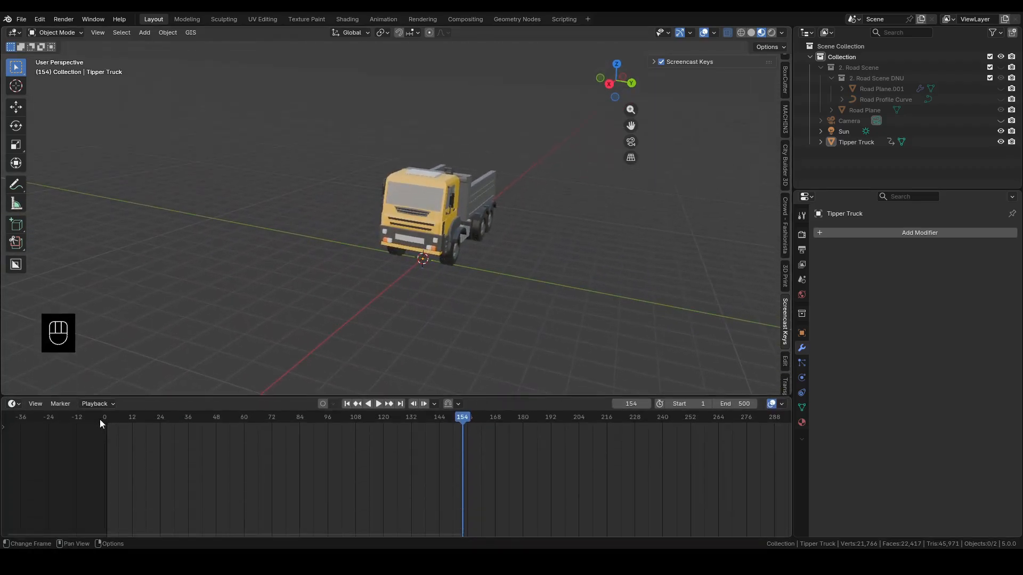
click(13, 404)
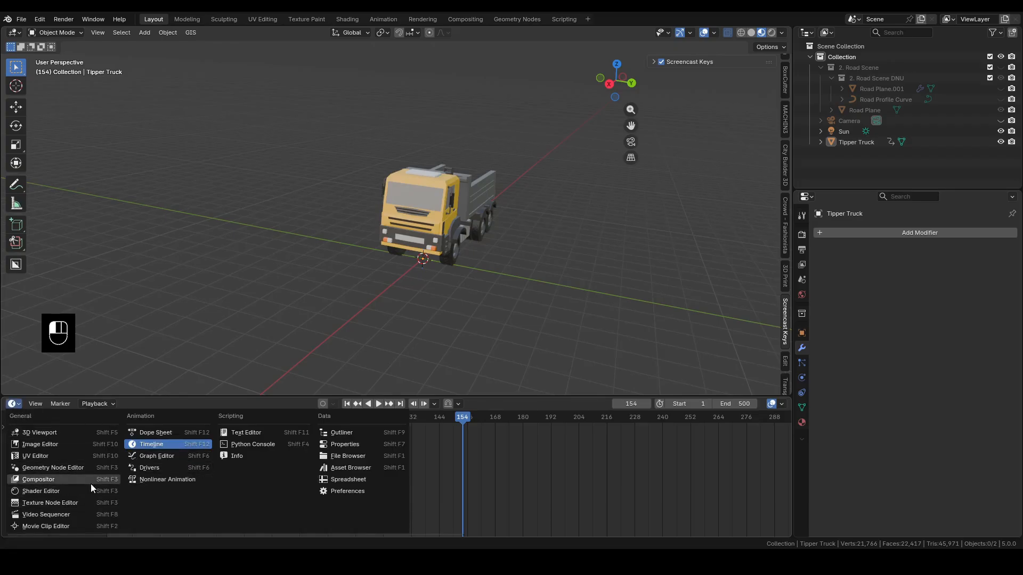
click(360, 465)
drag(463, 394, 463, 318)
Place a sample asset in the scene, delete it and shrink the Asset Browser area again
drag(675, 367, 581, 230)
middle_drag(606, 221, 512, 258)
key(Delete)
middle_drag(343, 78, 400, 337)
drag(402, 318, 421, 523)
Unhide the Road Scene collection and open the Road Plane in Edit Mode
middle_drag(337, 341, 428, 341)
click(1001, 68)
scroll(543, 363, down, 2)
middle_drag(542, 362, 314, 390)
scroll(406, 426, down, 4)
click(397, 369)
key(Tab)
scroll(154, 256, up, 5)
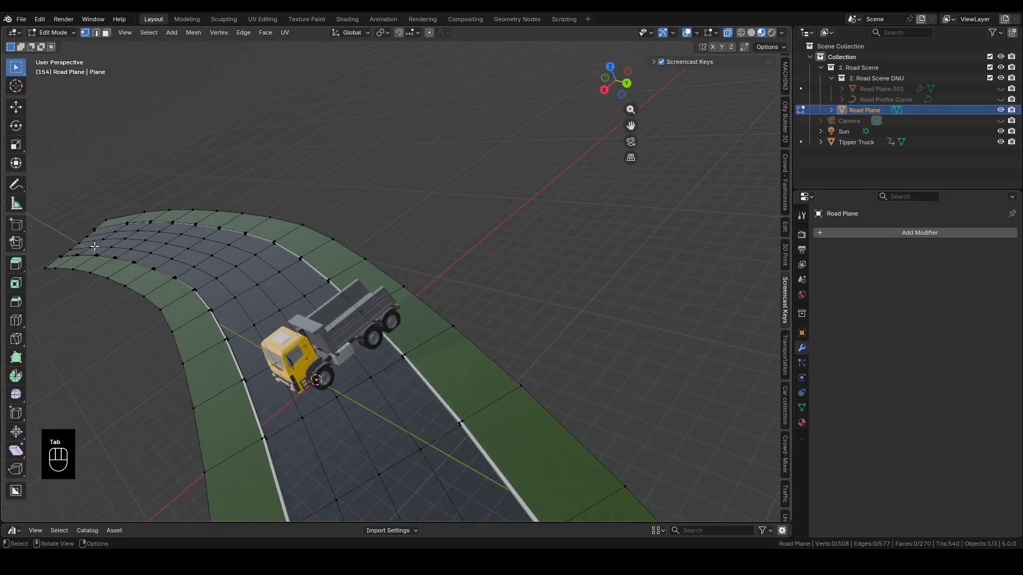
Select the vertices at both ends of the lengthwise edge line just inside one white road marking
scroll(297, 219, down, 2)
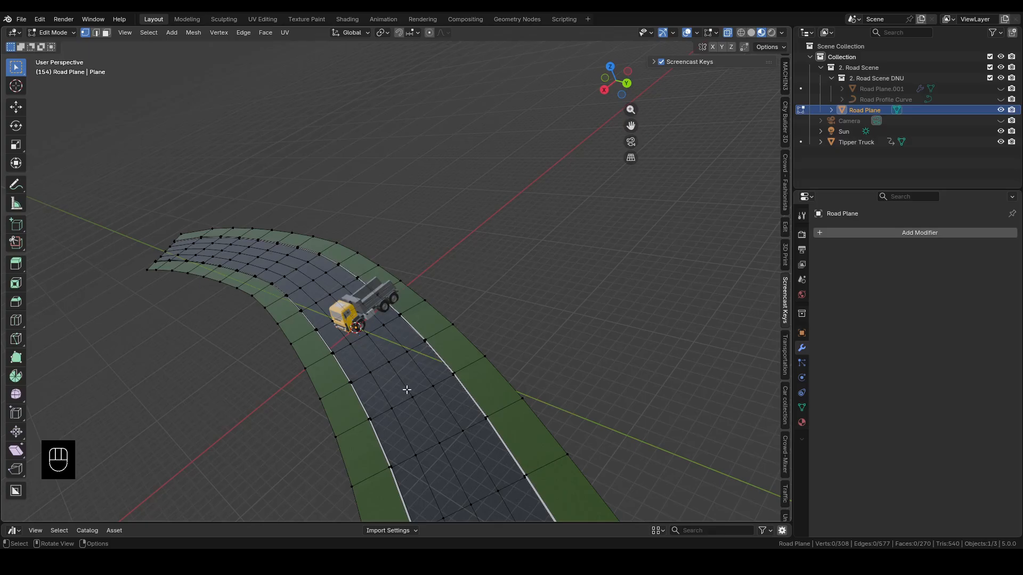
scroll(399, 396, down, 4)
mouse_move(378, 349)
middle_down()
mouse_move(502, 392)
mouse_move(440, 411)
mouse_move(357, 311)
mouse_move(379, 344)
middle_up()
scroll(357, 311, up, 4)
shift+middle_drag(270, 287, 414, 391)
scroll(406, 376, up, 4)
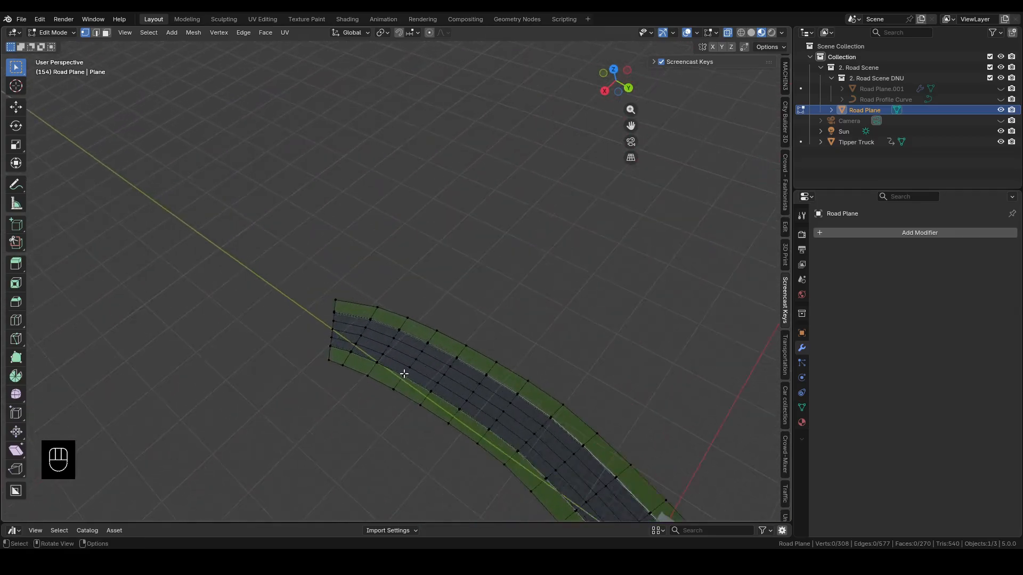
shift+click(310, 334)
scroll(240, 297, down, 4)
scroll(238, 296, down, 4)
shift+middle_drag(456, 417, 400, 164)
scroll(318, 343, up, 8)
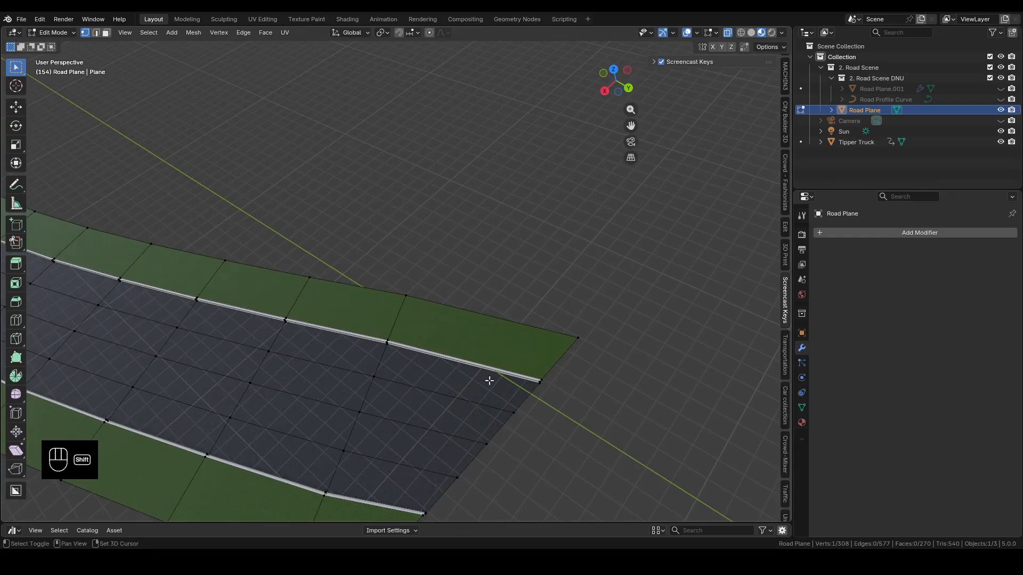
shift+click(515, 414)
Select the shortest path of edges between the two end vertices along the road
scroll(480, 465, down, 7)
middle_drag(283, 382, 232, 335)
click(150, 33)
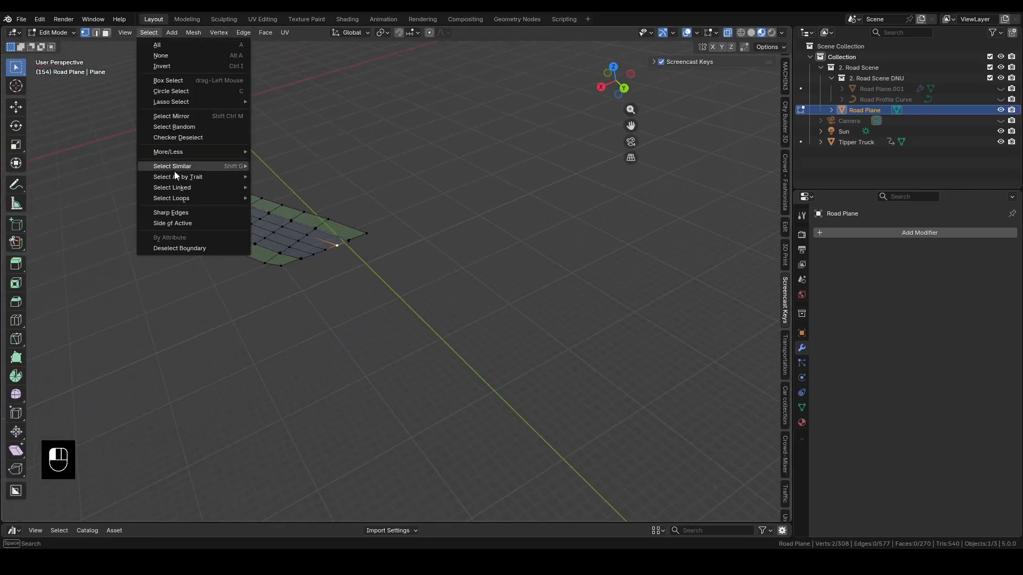
mouse_move(178, 187)
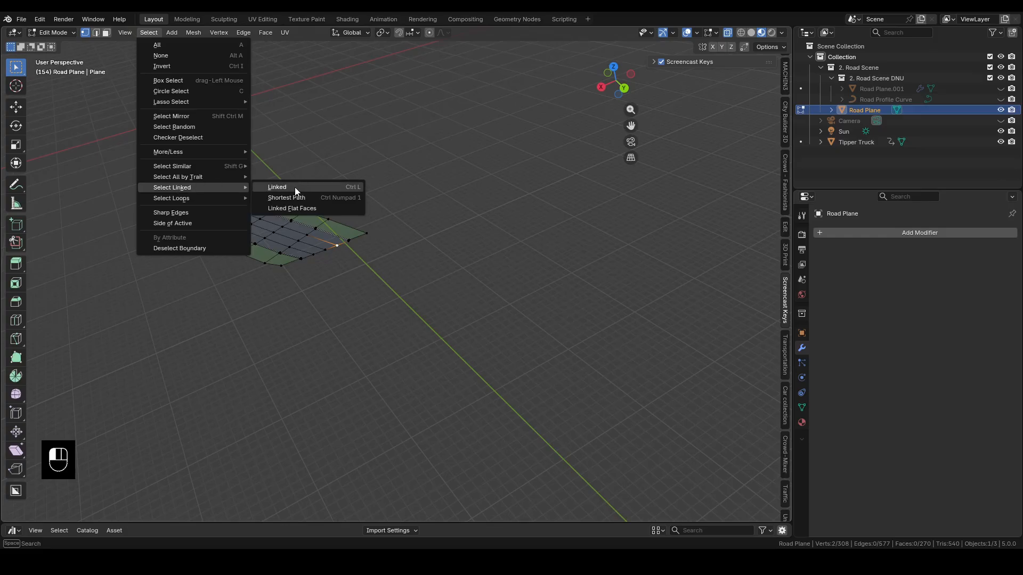
click(286, 199)
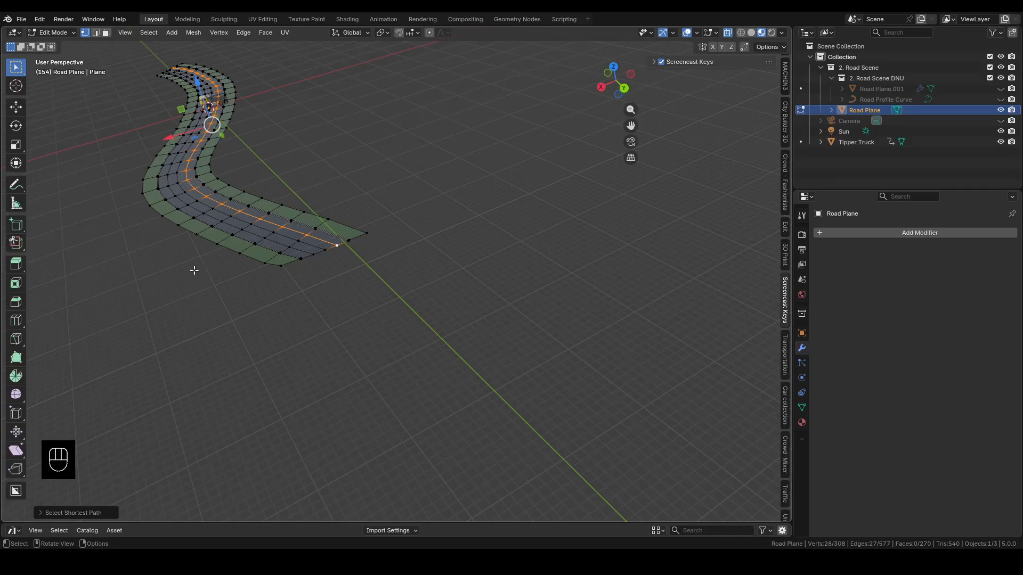
Duplicate the selected edge line in place, separate it into its own object and return to Object Mode
key(shift+d)
right_click(186, 219)
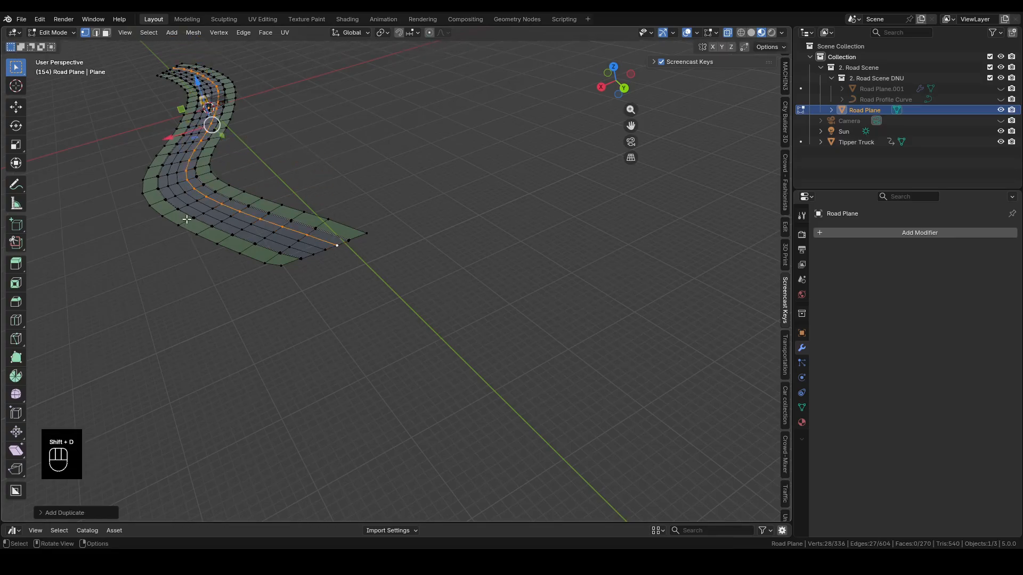
key(p)
click(186, 219)
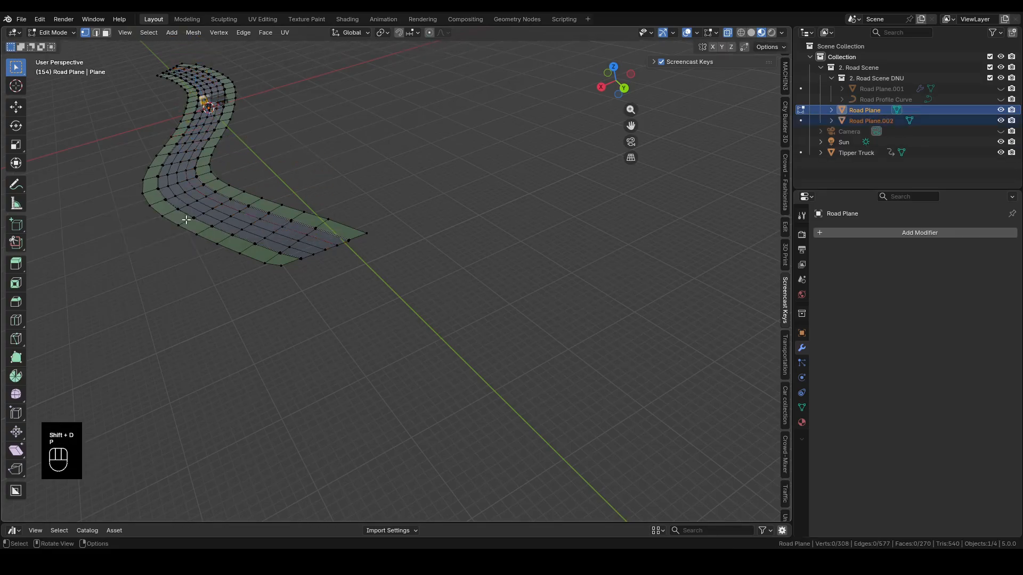
key(Tab)
Select only the separated road line, Road Plane.002, and convert it to a curve
scroll(300, 261, up, 2)
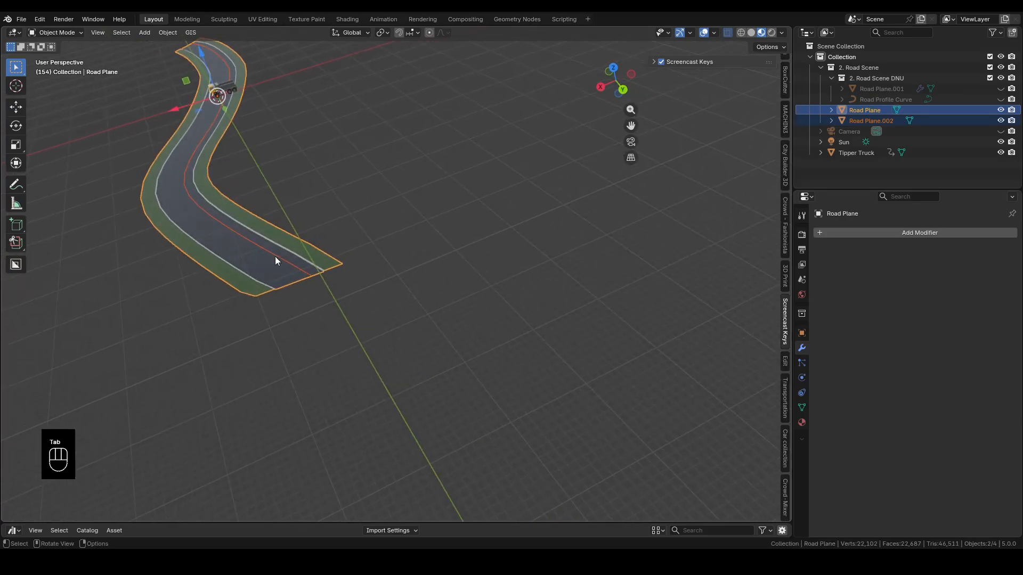
click(227, 229)
click(226, 229)
middle_drag(108, 220, 320, 202)
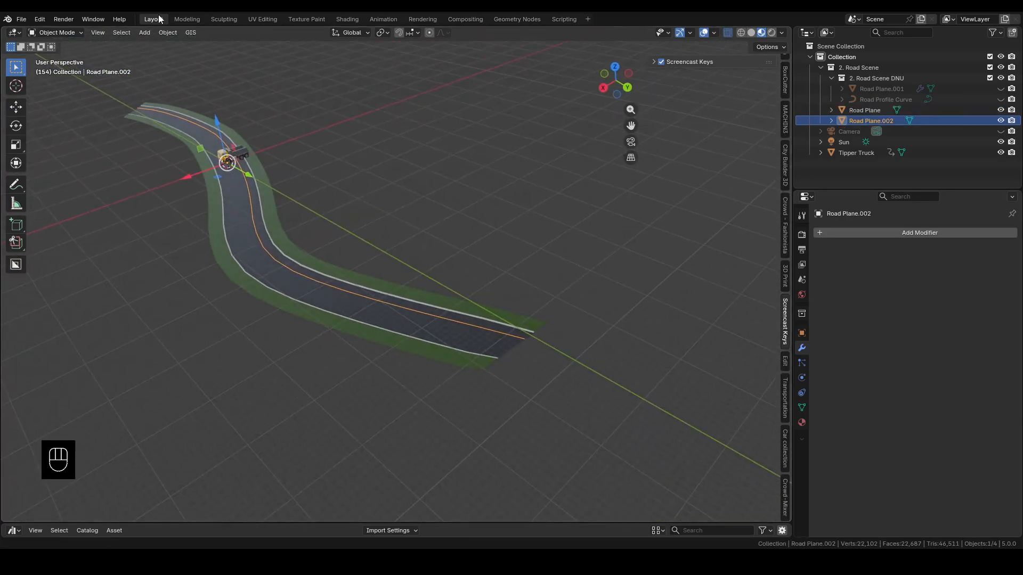
click(168, 33)
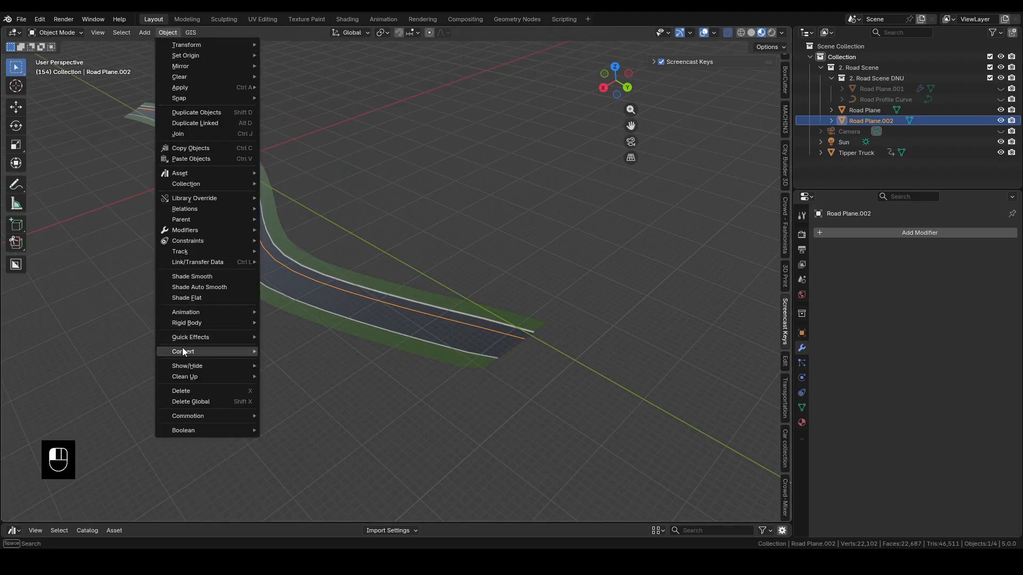
mouse_move(184, 350)
click(278, 362)
middle_drag(278, 363, 630, 309)
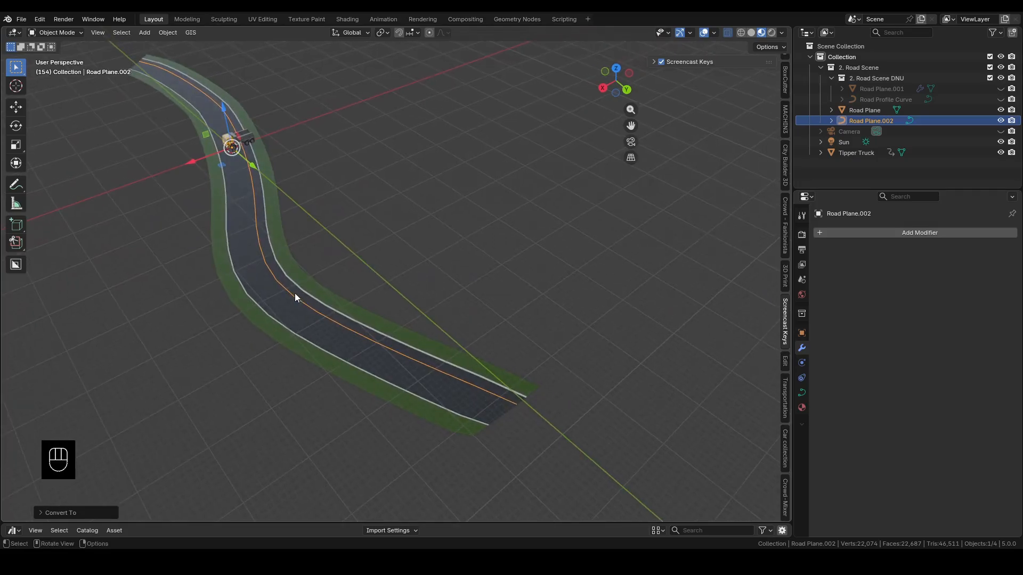
Select the tipper truck and add a Follow Path constraint with the Road Plane.002 curve as its target
shift+middle_drag(221, 295, 317, 360)
scroll(293, 220, up, 3)
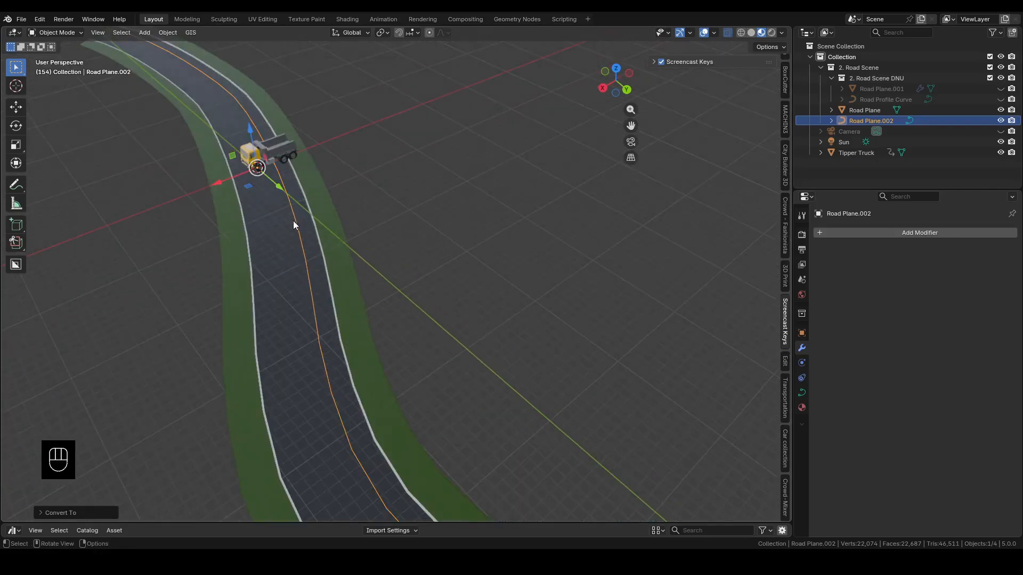
shift+middle_drag(172, 270, 261, 365)
scroll(421, 284, up, 3)
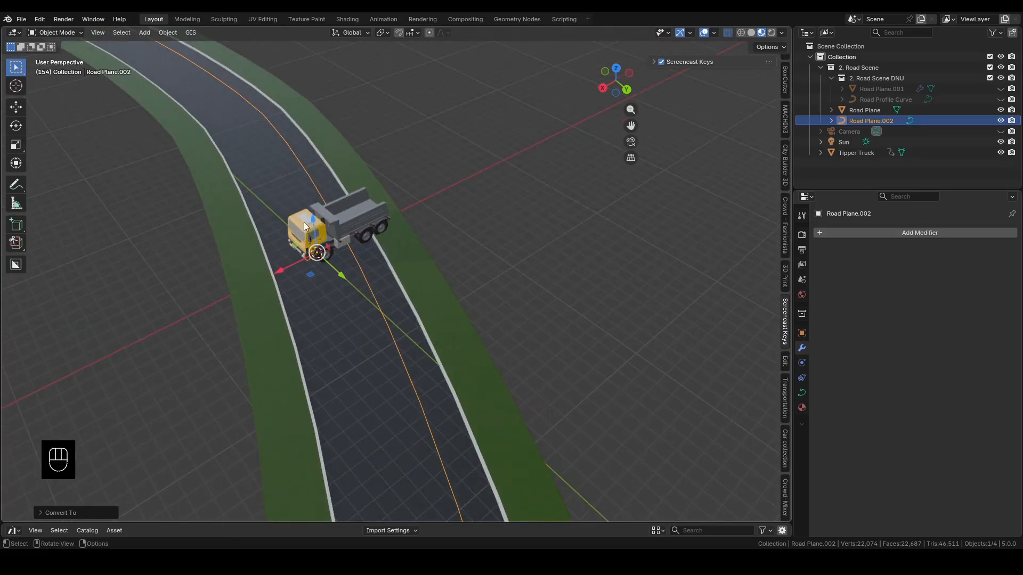
click(318, 213)
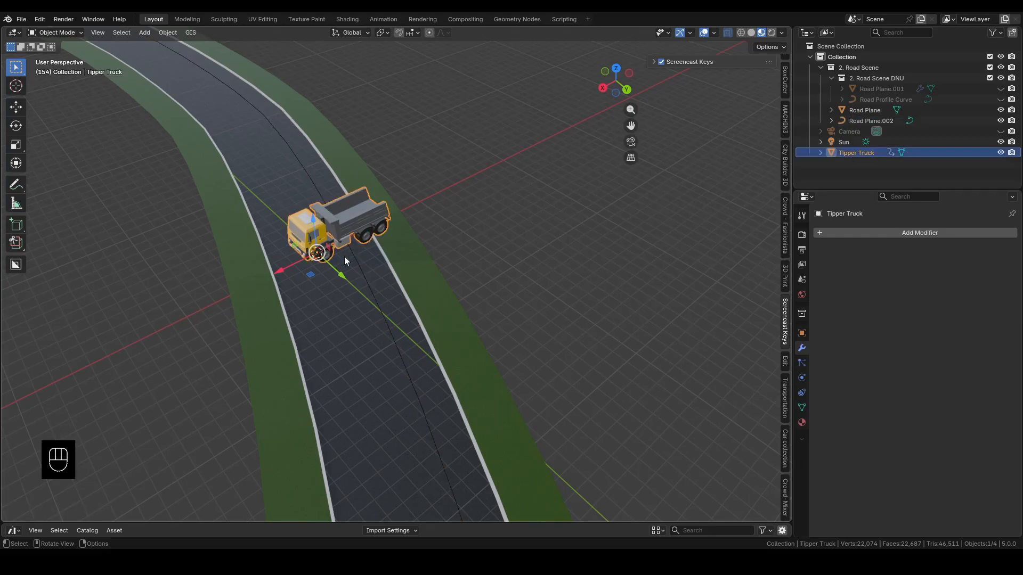
scroll(344, 261, down, 5)
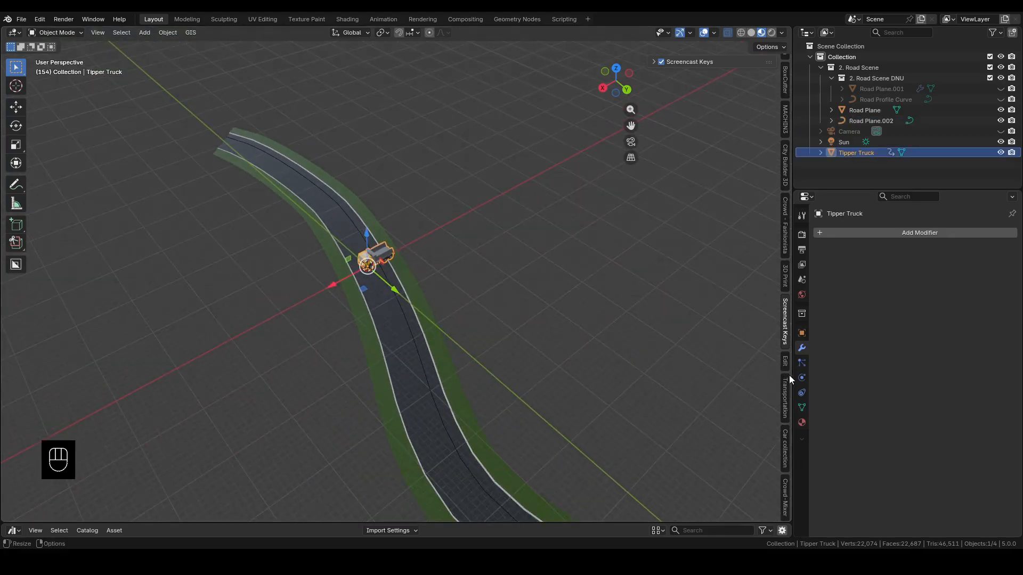
scroll(367, 271, up, 5)
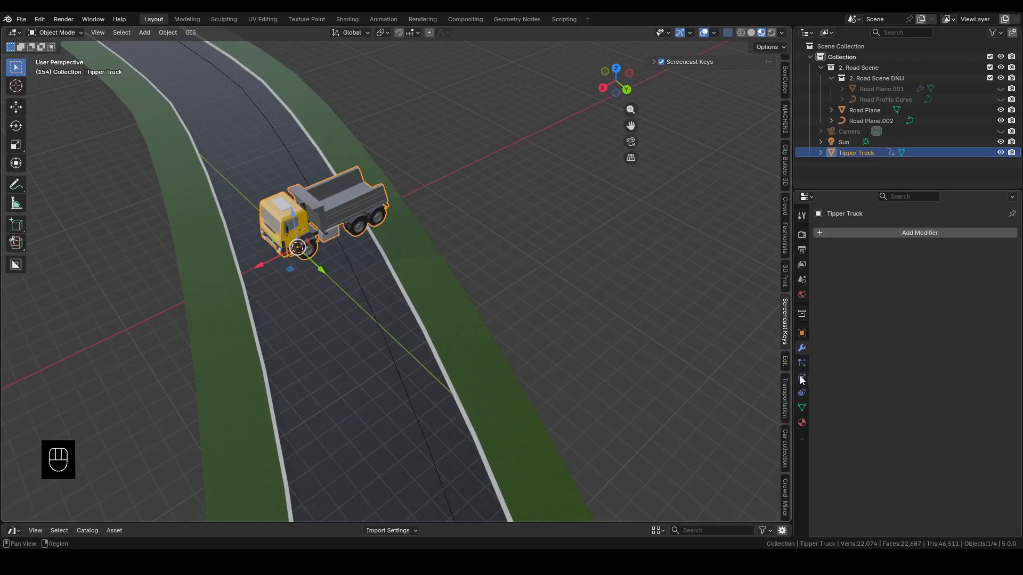
click(802, 393)
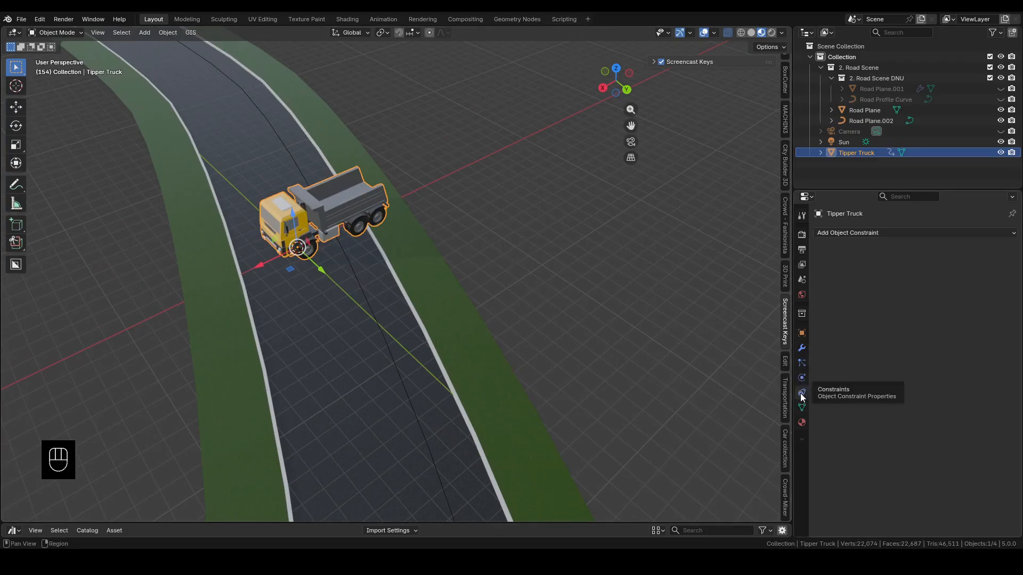
click(840, 232)
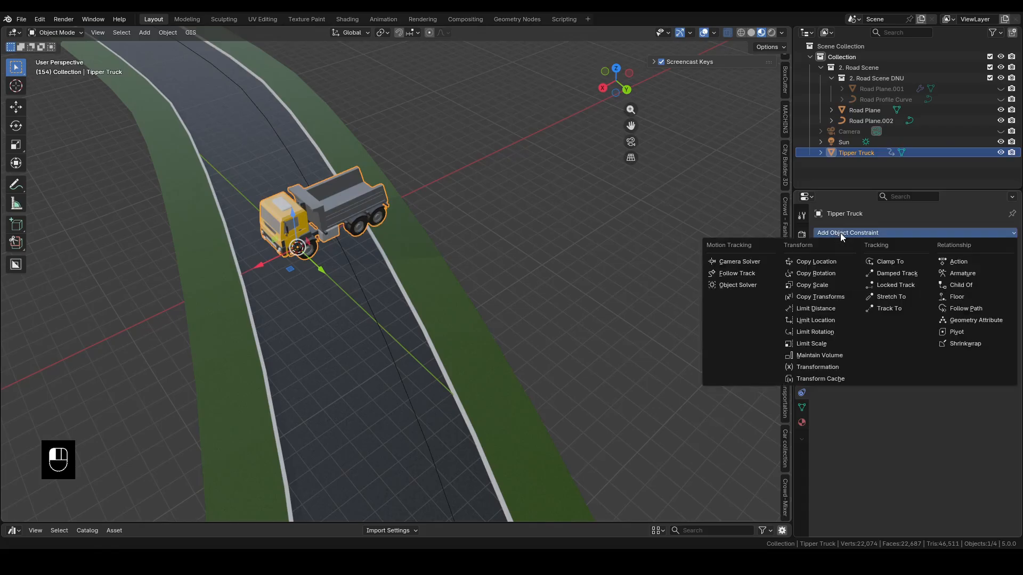
click(961, 310)
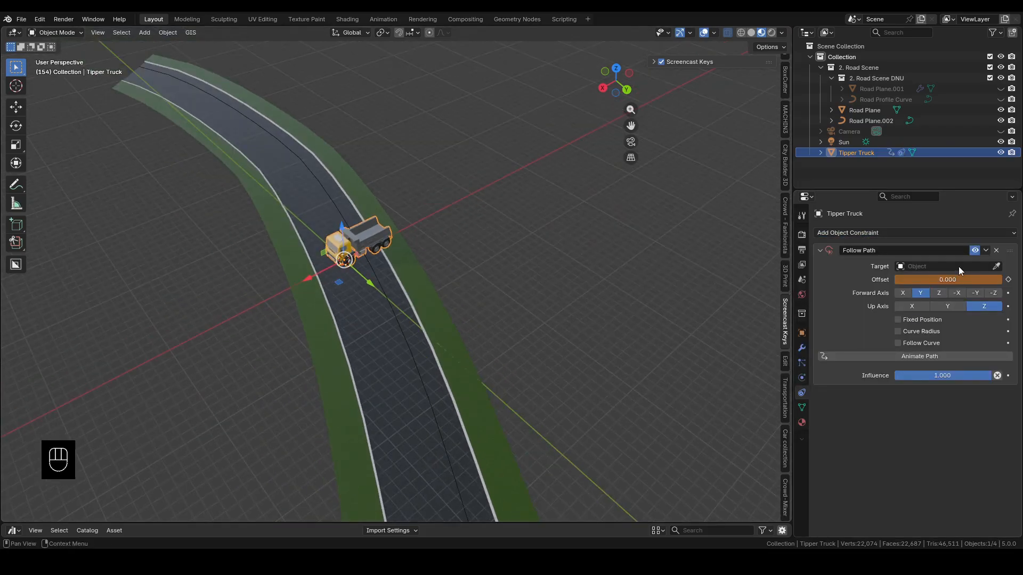
click(994, 266)
click(852, 122)
Select the Road Plane.002 curve and set its origin to the 3D cursor
scroll(494, 228, down, 1)
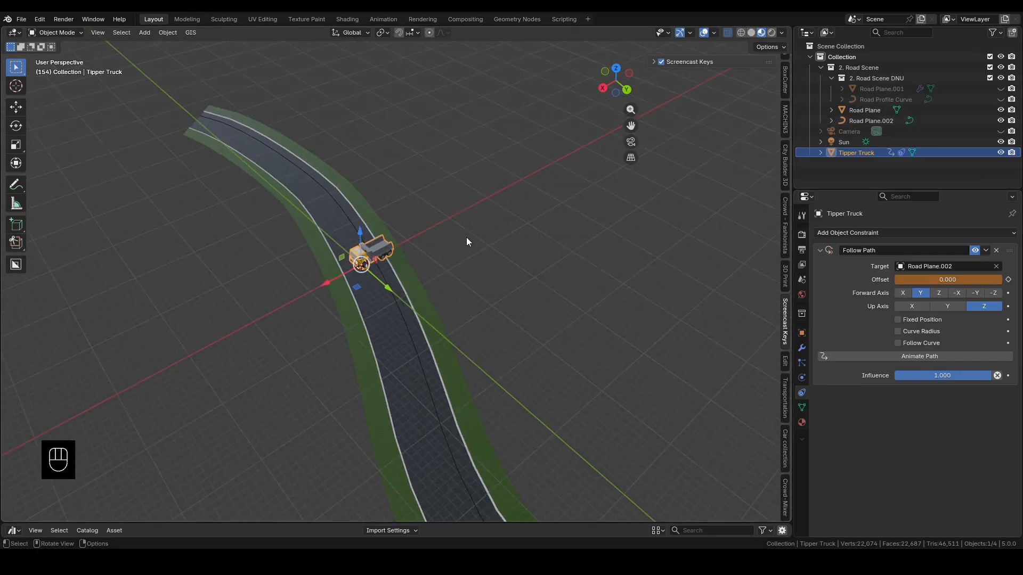
middle_drag(362, 340, 348, 359)
scroll(426, 274, up, 2)
scroll(414, 323, up, 4)
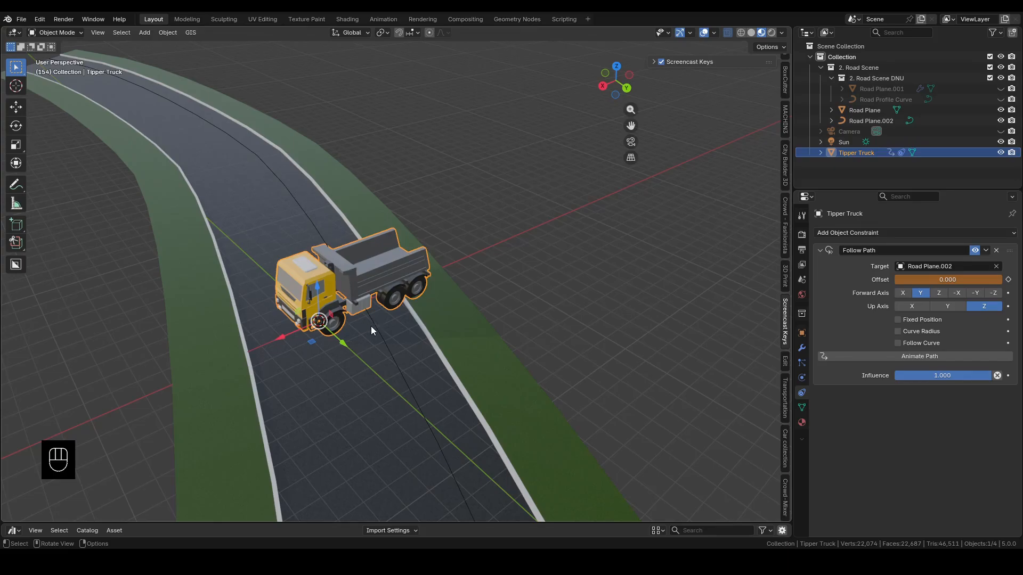
scroll(362, 314, down, 4)
middle_drag(352, 306, 392, 282)
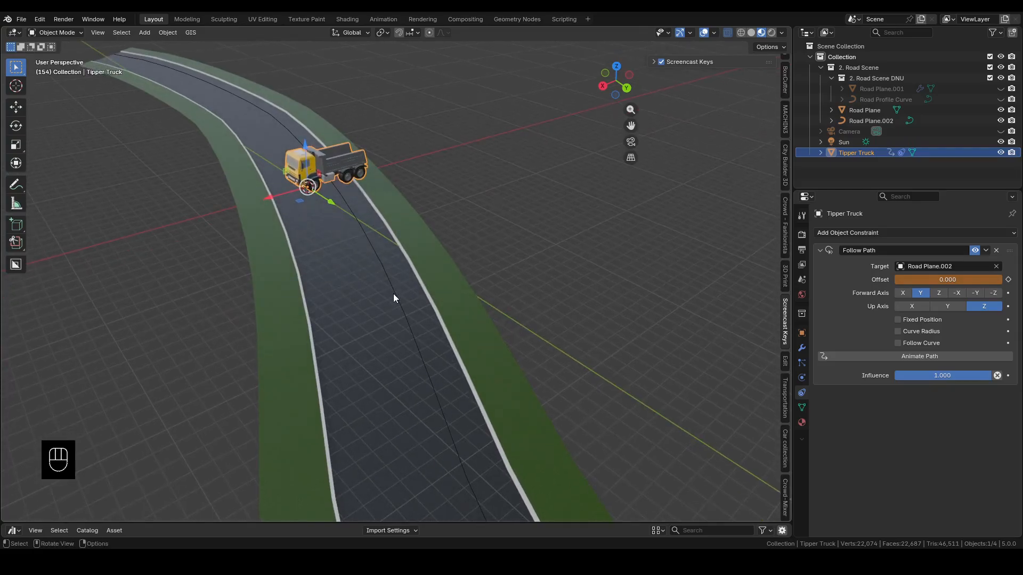
click(394, 295)
click(394, 295)
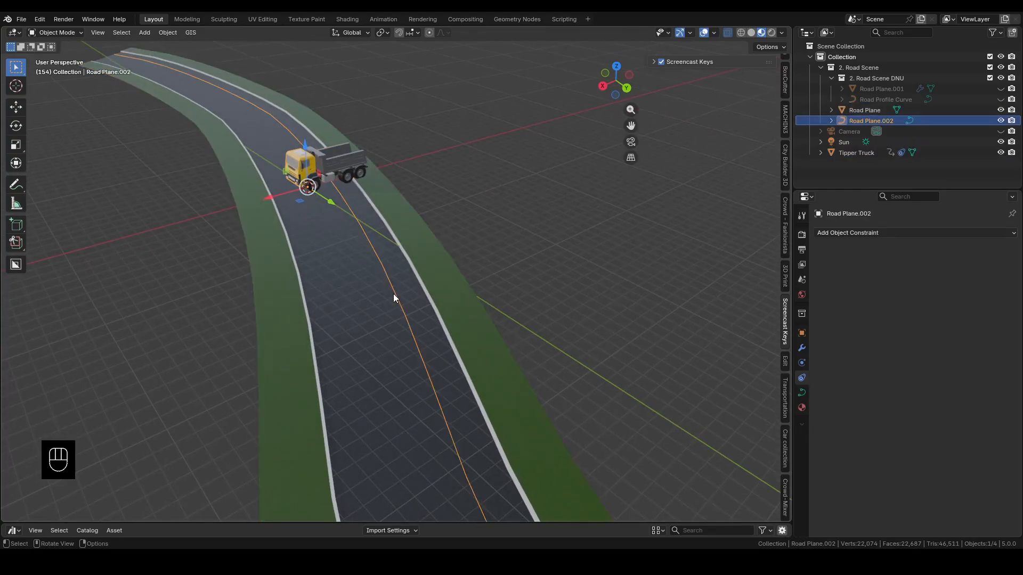
click(167, 33)
mouse_move(206, 58)
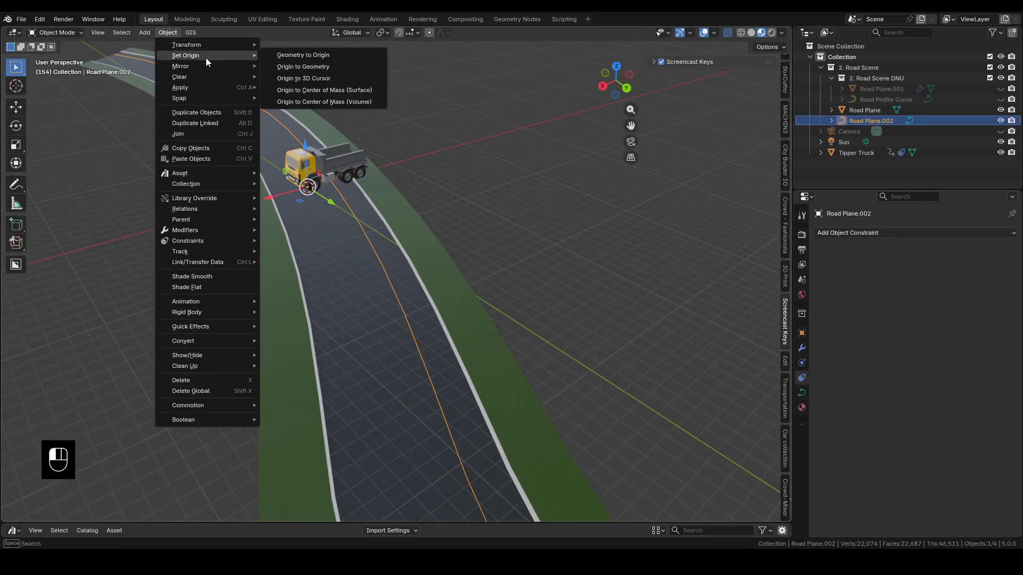
click(300, 76)
Set the tipper truck's Follow Path constraint to forward axis X, enable Follow Curve, and set the offset to -5.4
middle_drag(206, 183, 231, 255)
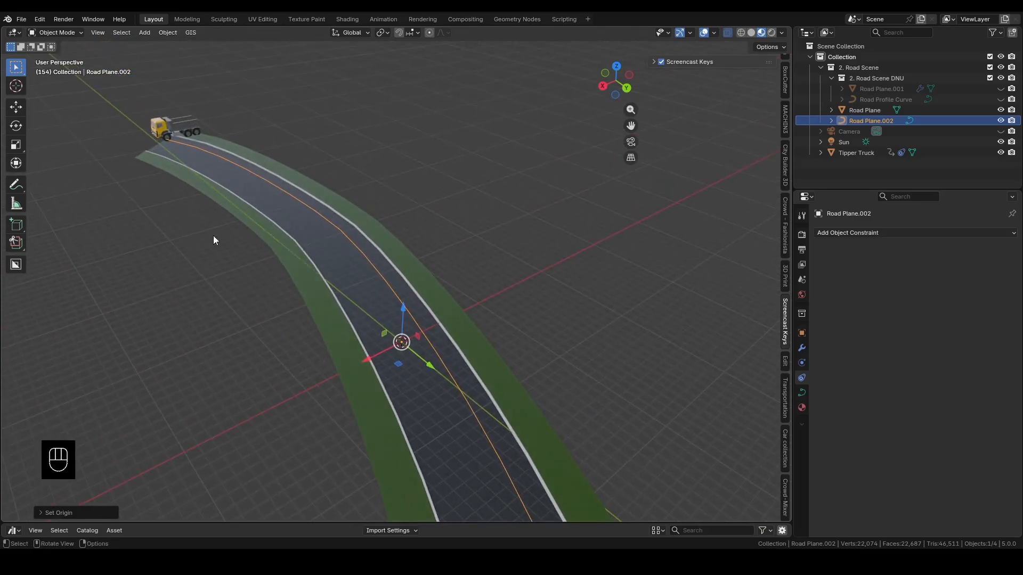
click(163, 130)
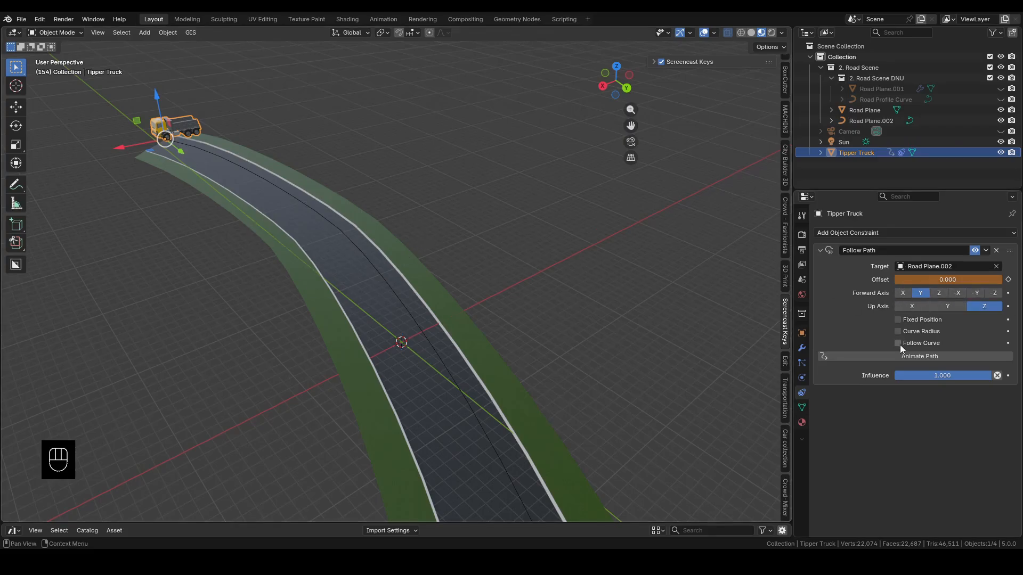
click(904, 292)
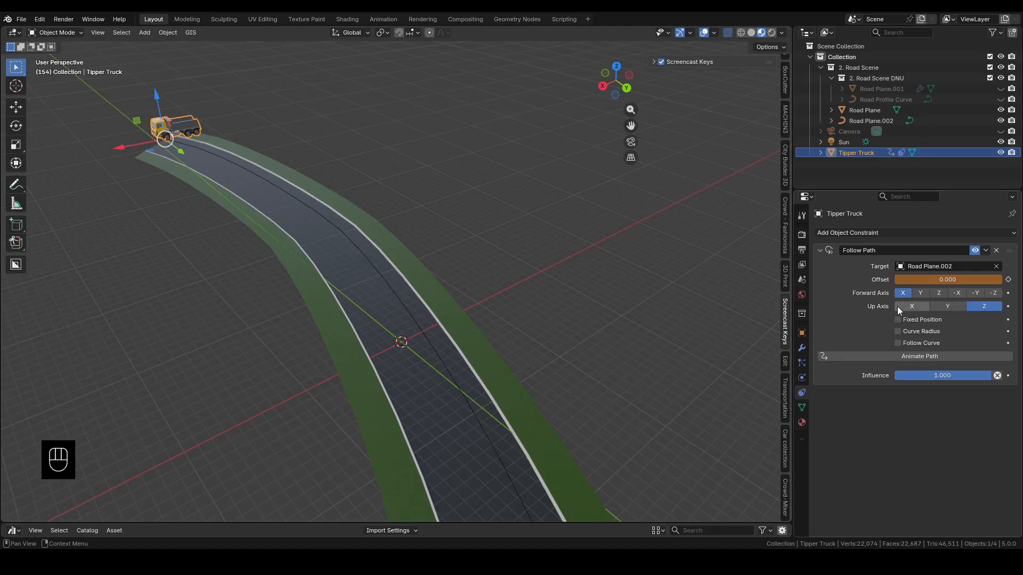
click(899, 343)
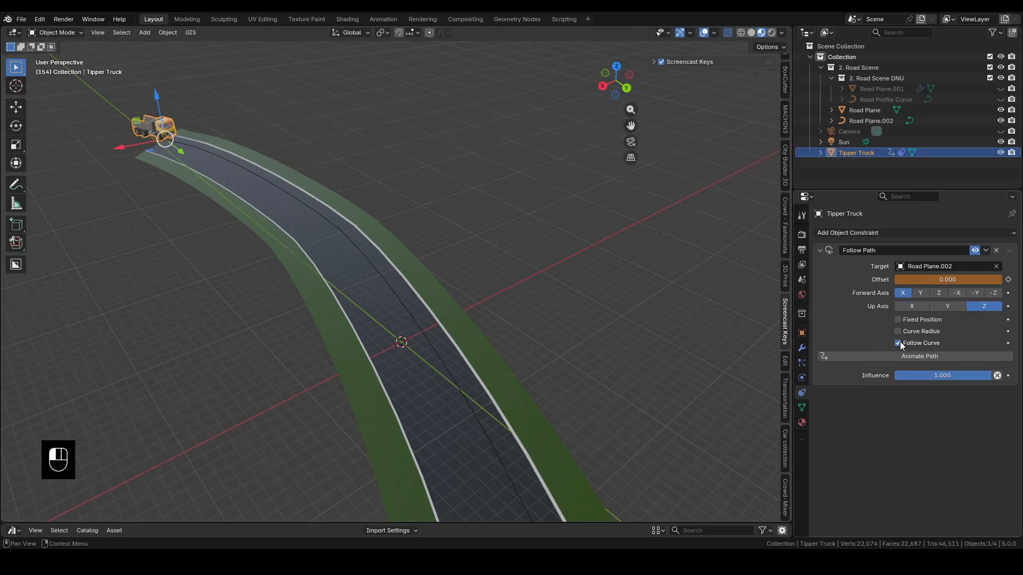
drag(947, 279, 917, 280)
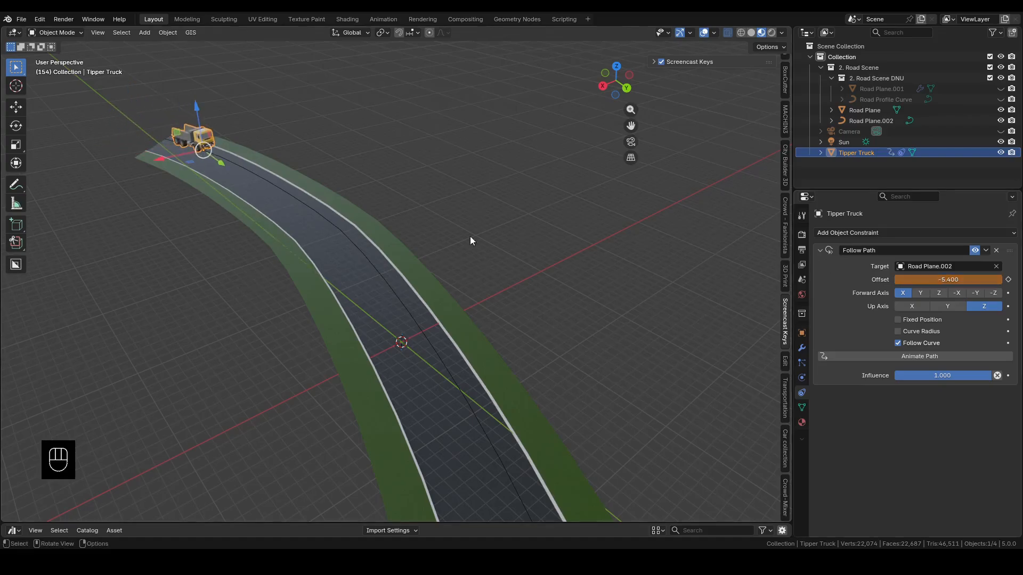
Enlarge the Asset Browser area below the 3D view and change it to a Timeline
scroll(286, 378, down, 5)
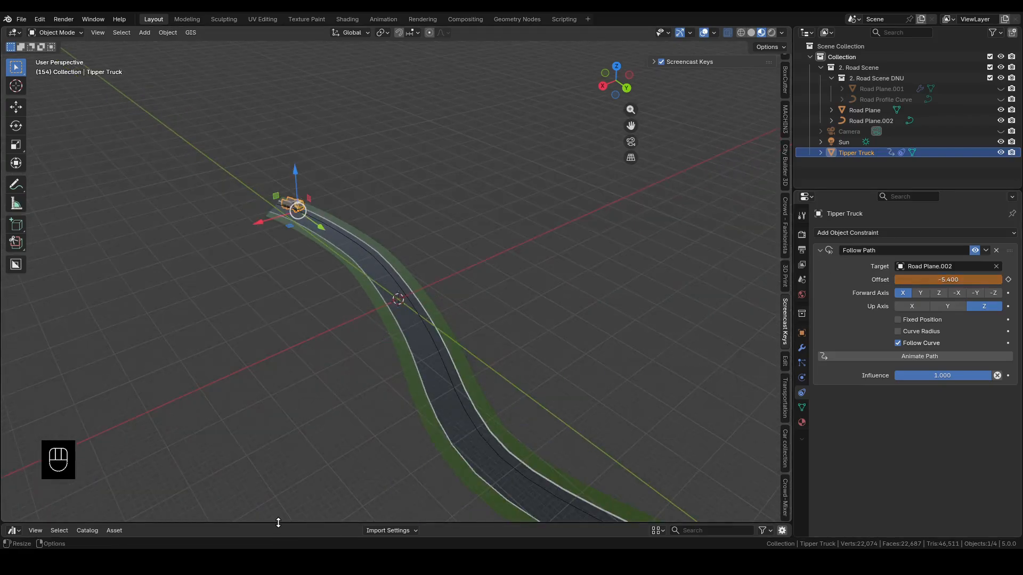
drag(276, 524, 269, 353)
click(14, 360)
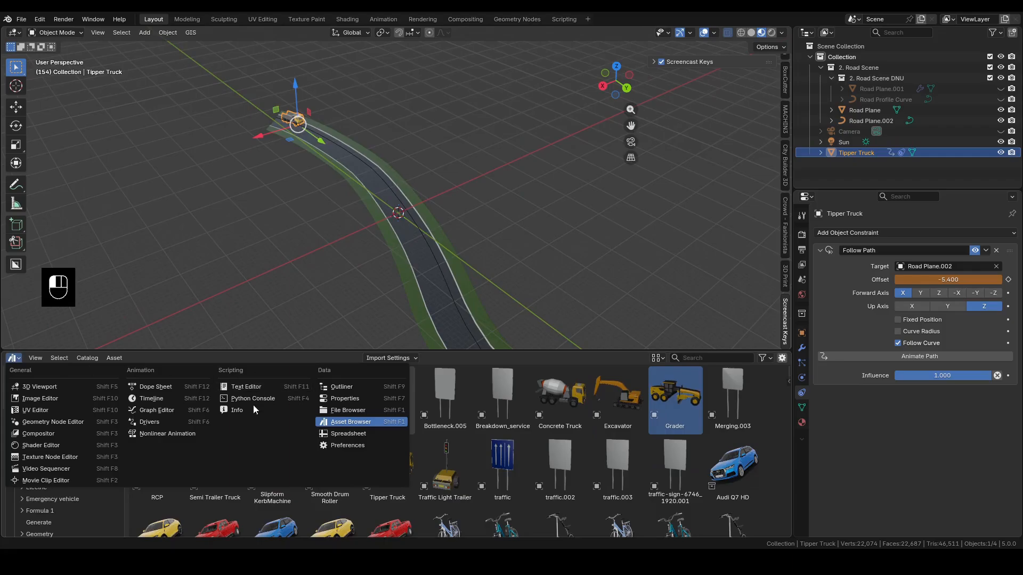
click(142, 399)
Delete all the truck's existing keyframes and keyframe the Follow Path offset of -5.4 at frame 0
drag(708, 424, 69, 375)
key(Delete)
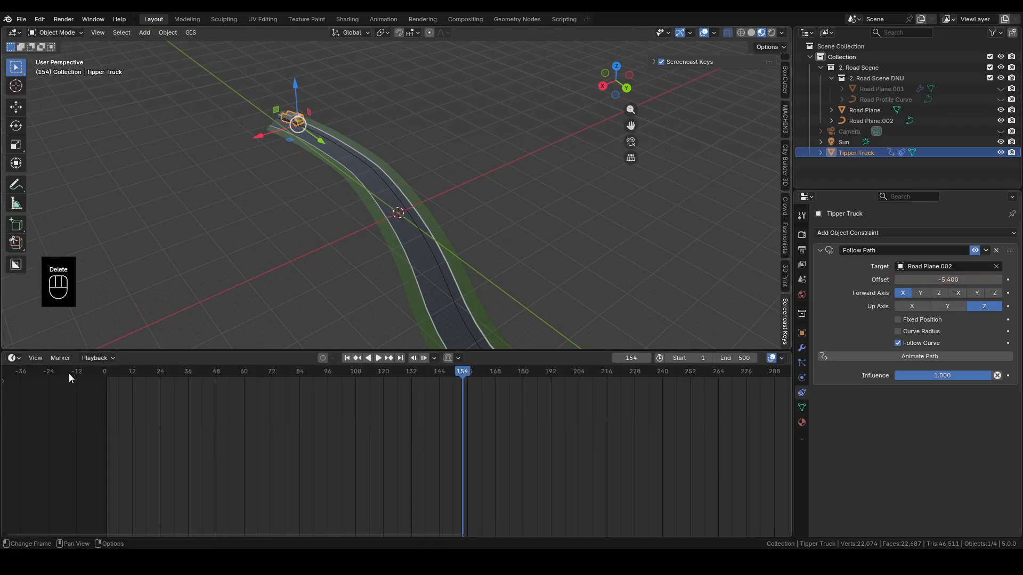
click(104, 371)
key(i)
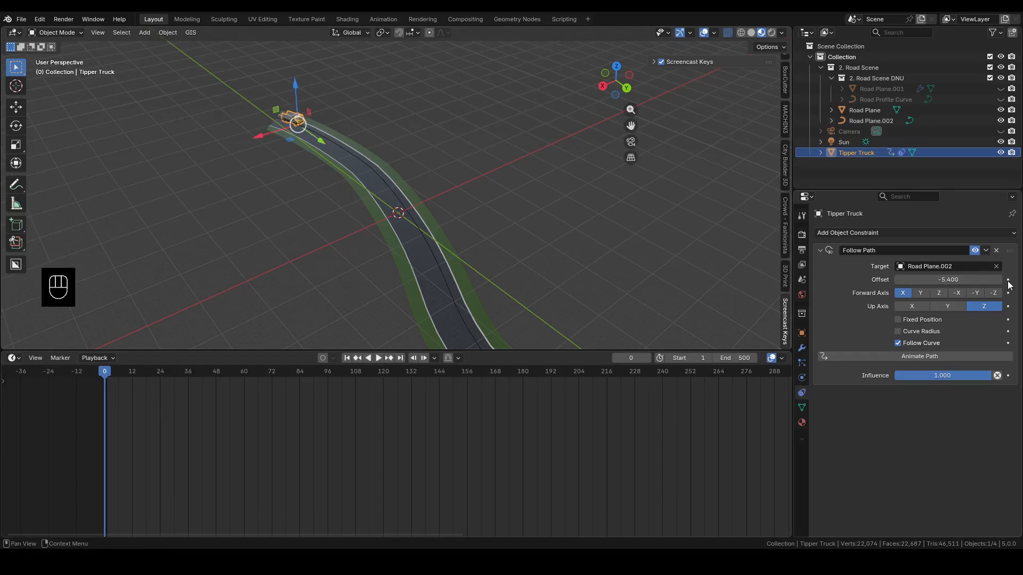
At frame 100, set the truck's Follow Path offset to -68 and keyframe it
drag(99, 376, 346, 391)
click(626, 357)
text(100)
key(Return)
mouse_move(916, 279)
mouse_down()
mouse_move(895, 279)
mouse_move(935, 278)
mouse_up()
scroll(482, 295, down, 4)
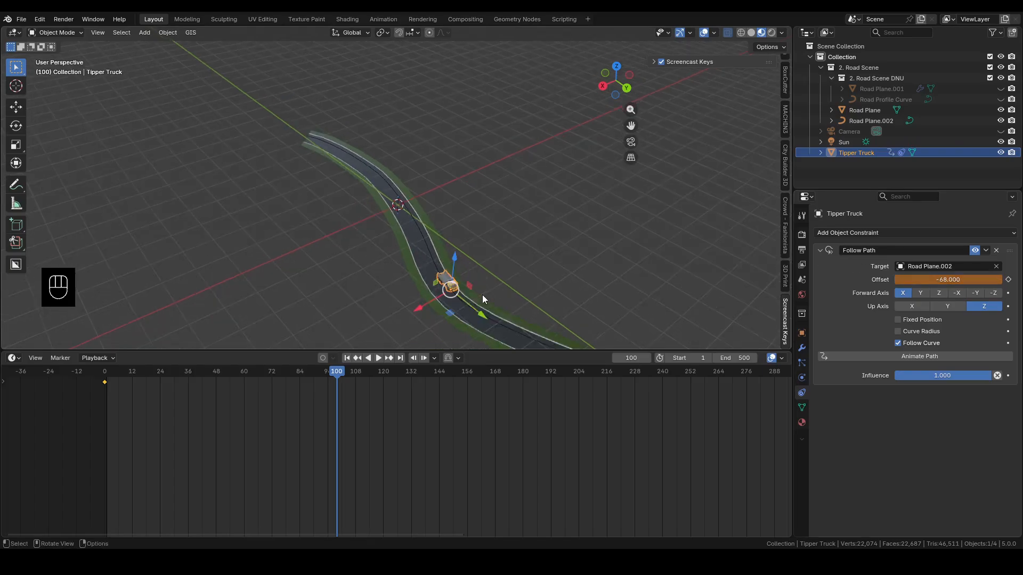
shift+middle_drag(481, 295, 424, 225)
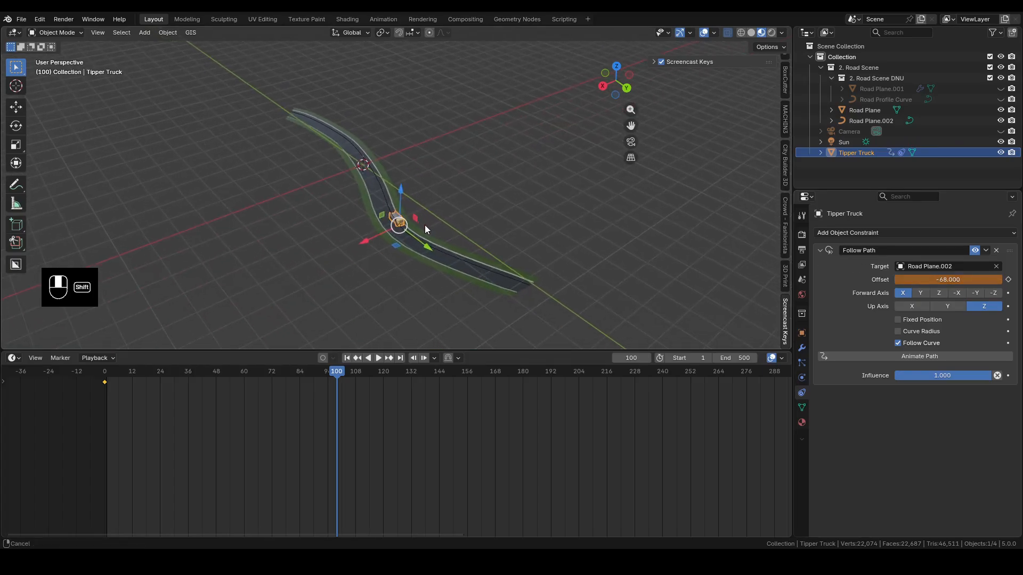
click(1008, 279)
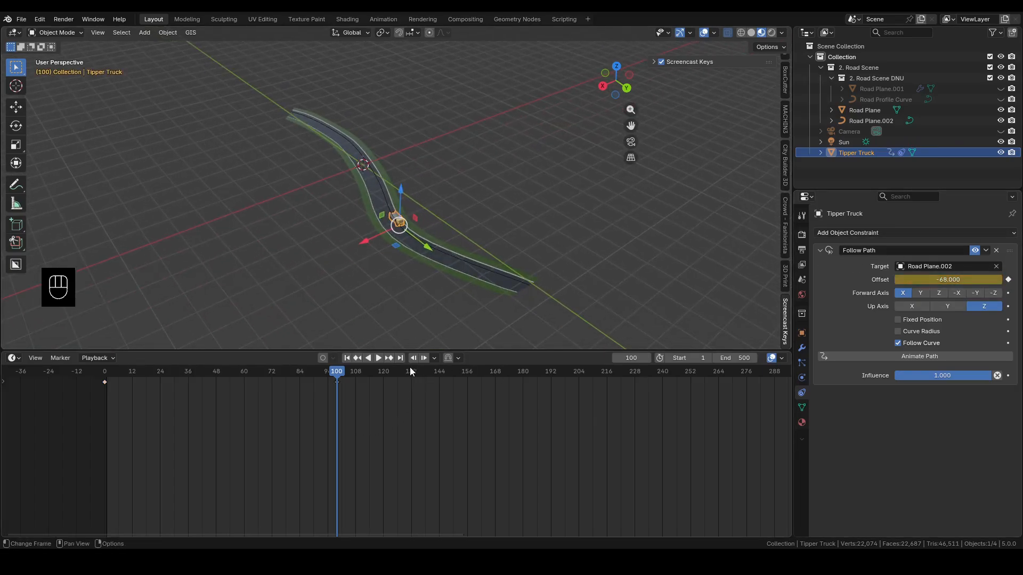
At frame 125, set the truck's Follow Path offset to -52.5 and keyframe it
click(637, 358)
text(125)
key(Return)
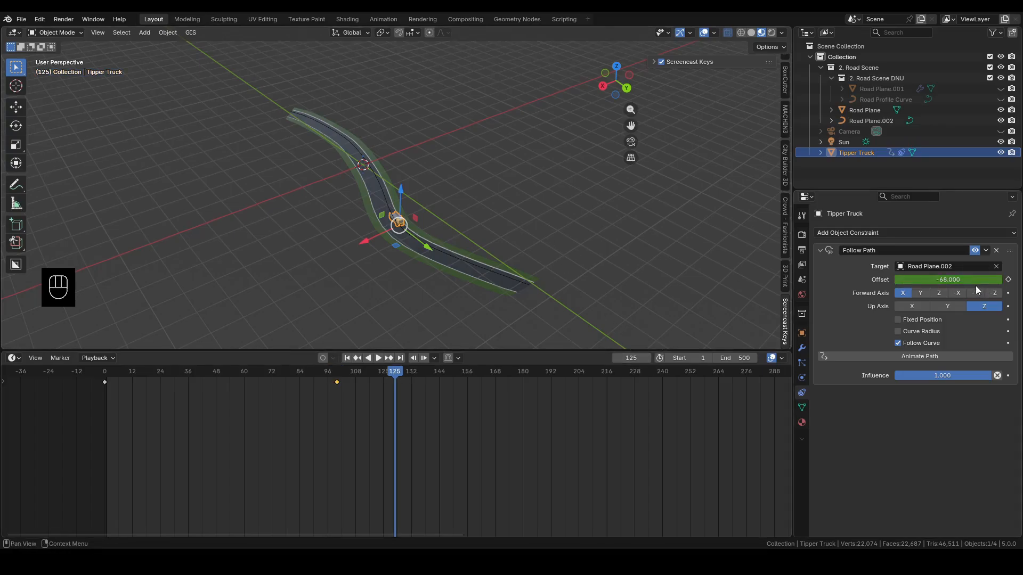
drag(978, 280, 1002, 280)
click(1008, 280)
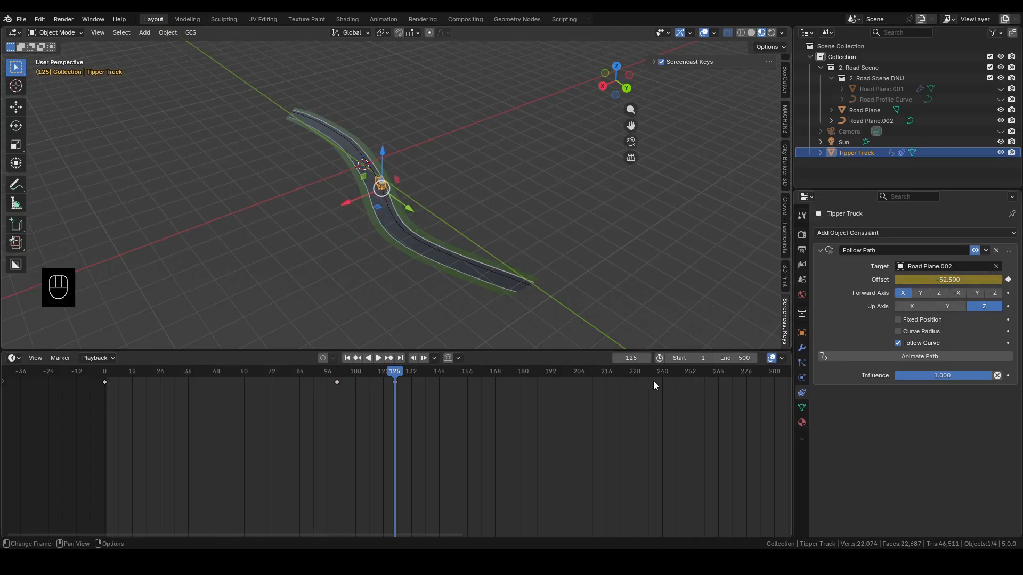
At frame 200, set the truck's Follow Path offset to -97.2 and keyframe it
click(636, 358)
text(200)
key(Return)
drag(951, 281, 950, 283)
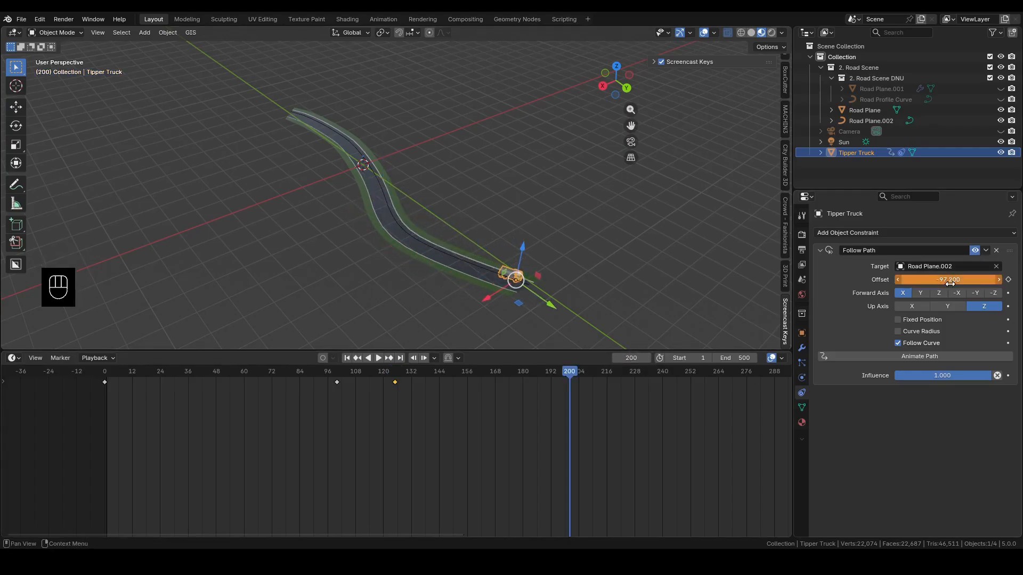
click(1007, 279)
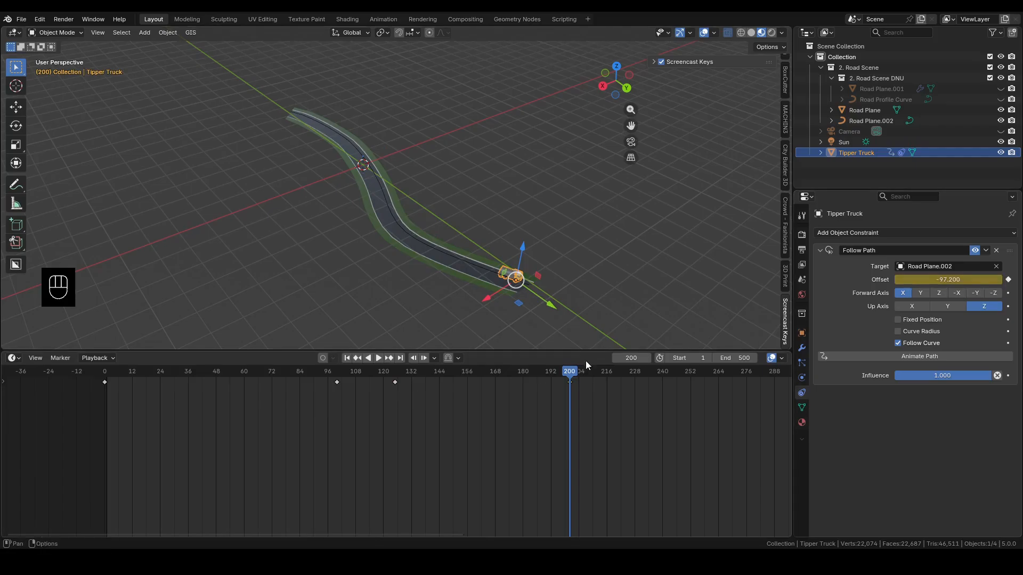
Play the truck's animation from the start to check its forward and reverse motion along the road
drag(565, 375, 106, 375)
middle_drag(275, 153, 363, 206)
key(space)
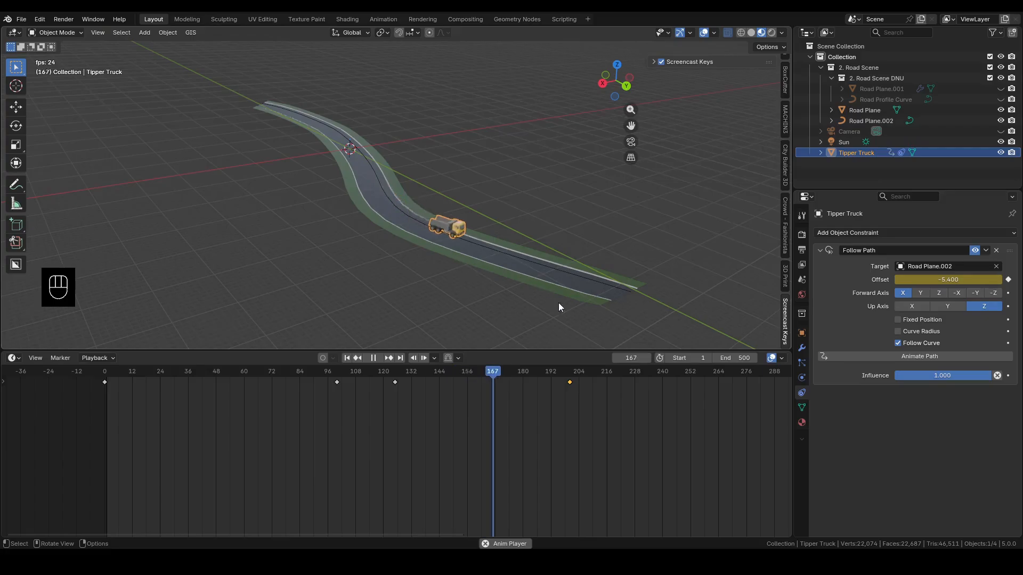
key(space)
Move to frame 200 and select all the truck's keyframes in the timeline
drag(558, 381, 569, 387)
middle_drag(568, 268, 537, 260)
scroll(534, 261, up, 2)
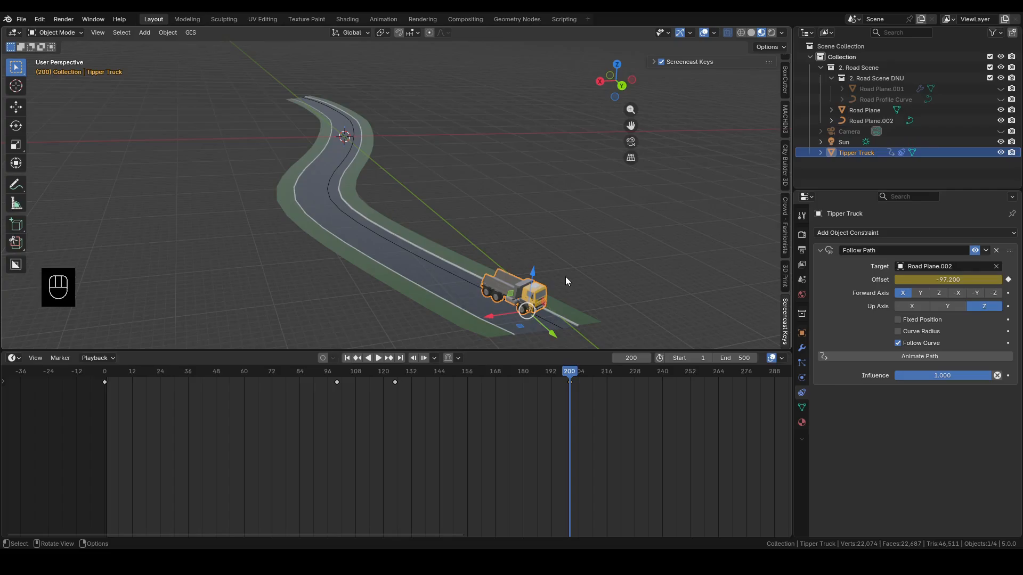
drag(655, 422, 38, 376)
scroll(396, 195, up, 3)
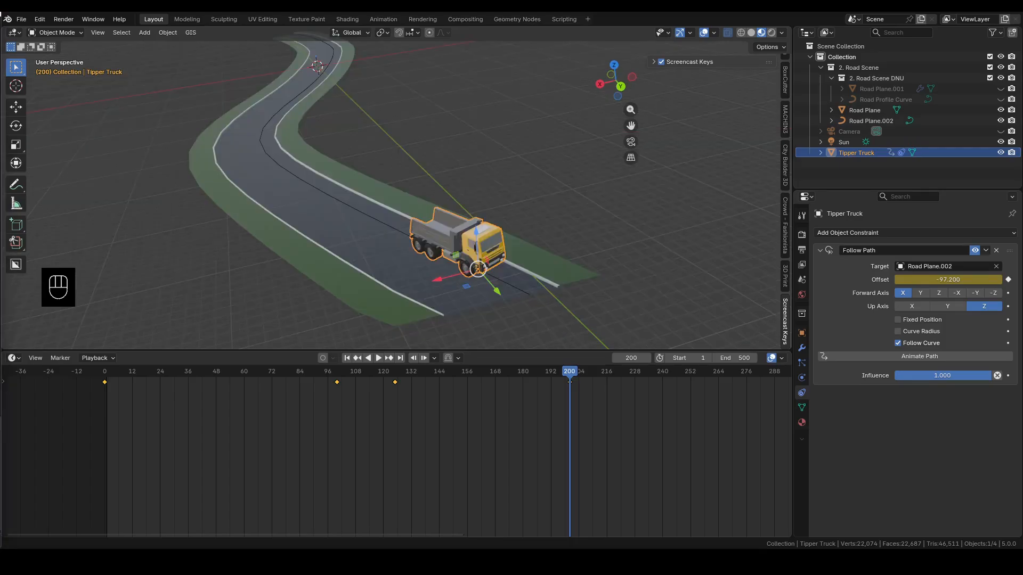